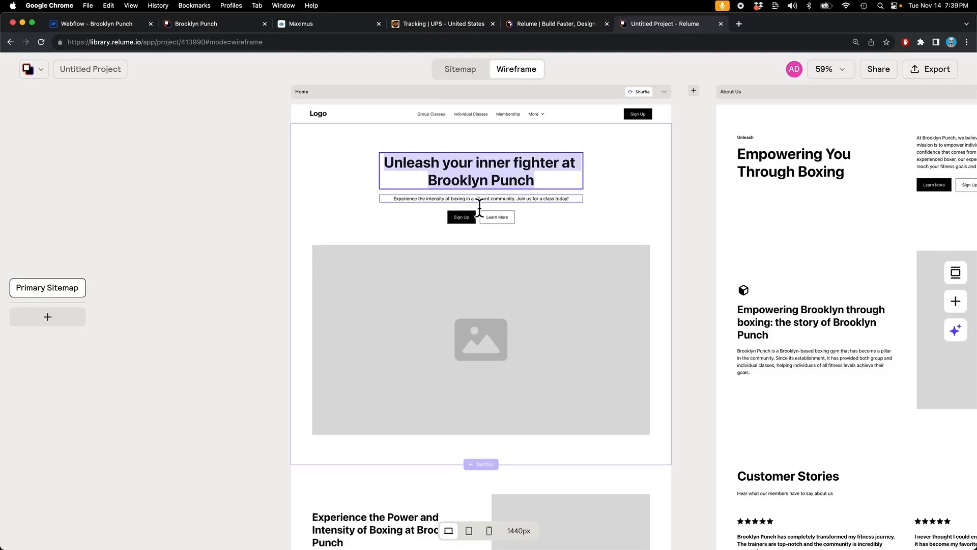
Step: Open Relume's Generate Sitemap prompt, which asks for a company description and page count
click(479, 200)
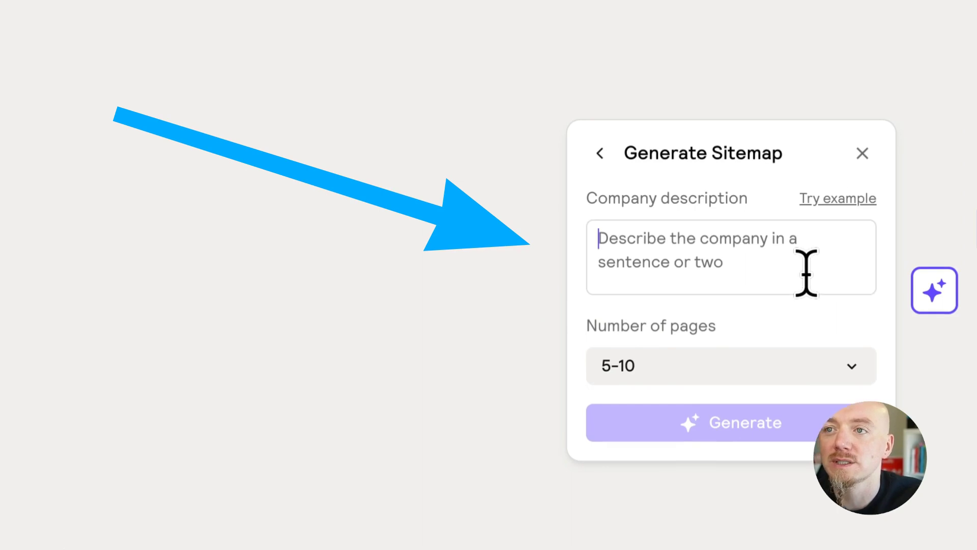
Step: Generate a 1-5 page sitemap from the pasted Brooklyn Punch boxing gym description
text(Brooklyn Punch is a Brooklyn-based boxing gym offering both group and individual classes)
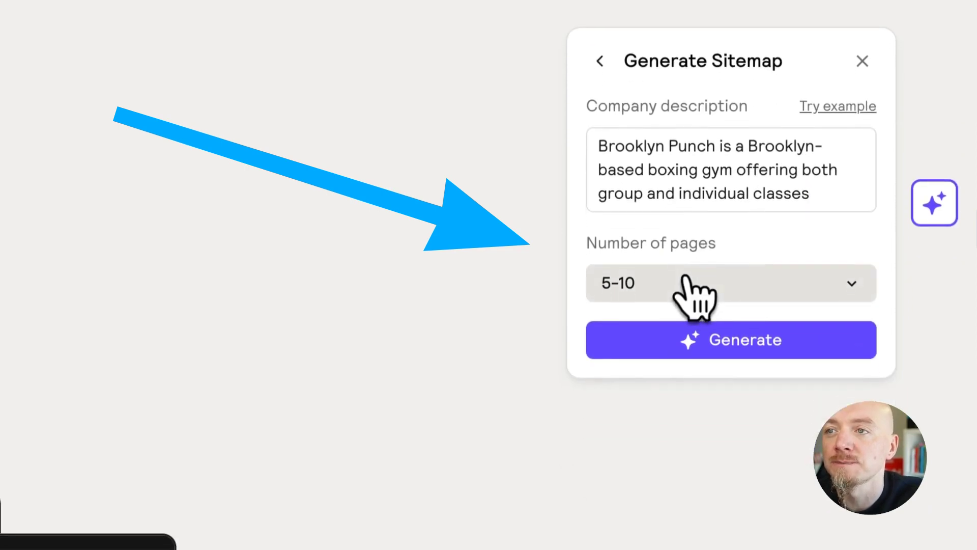
click(684, 279)
click(684, 333)
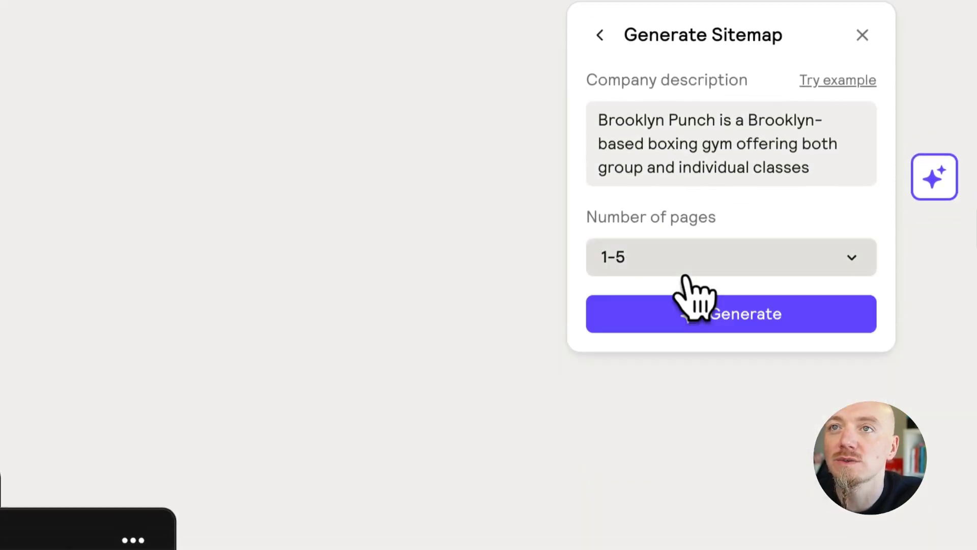
click(702, 305)
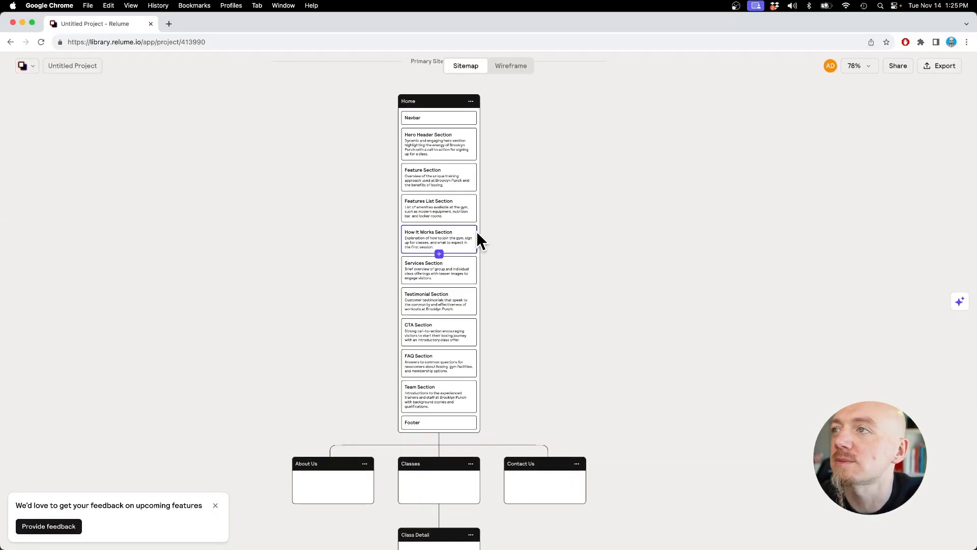
Step: Scroll through the Home page sections from Navbar to Footer, inspecting the Feature Section card
scroll(477, 231, up, 5)
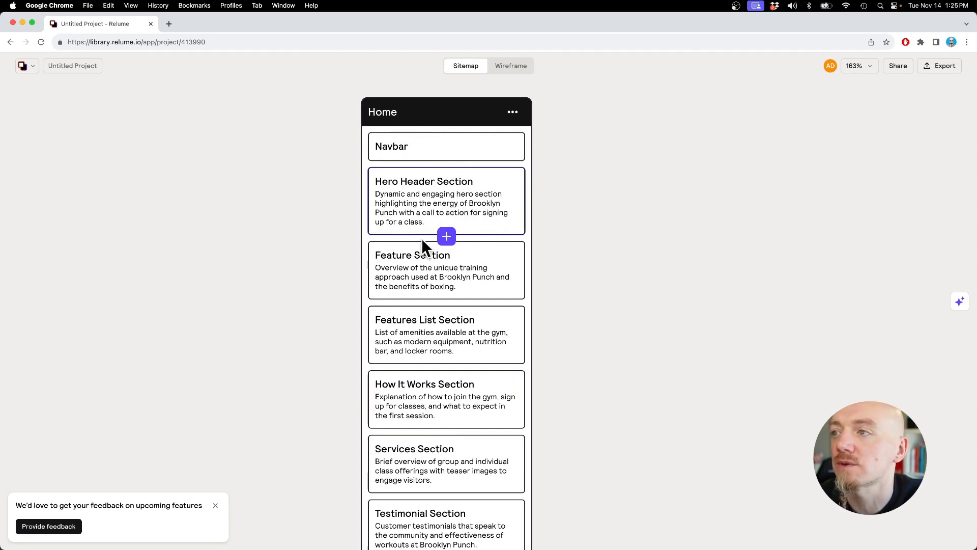
scroll(445, 288, down, 3)
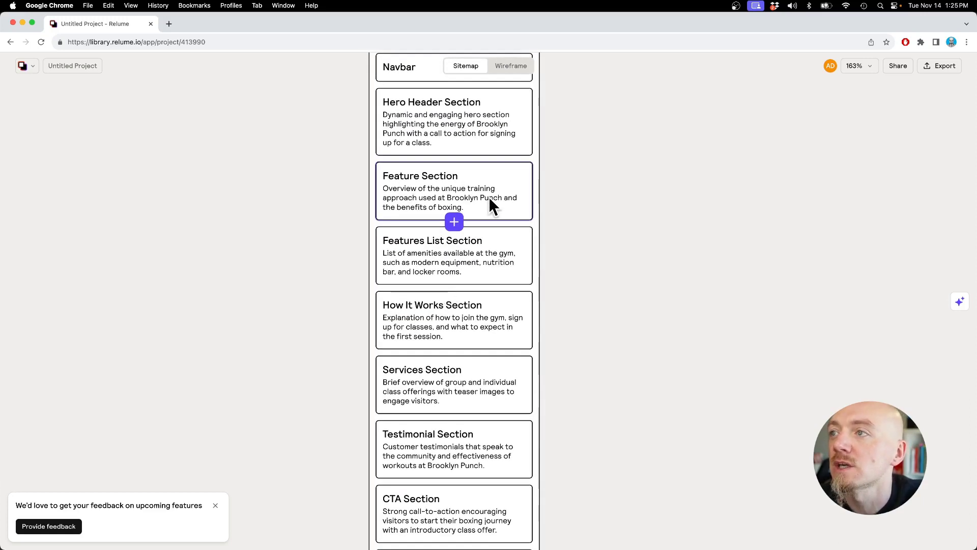
click(393, 206)
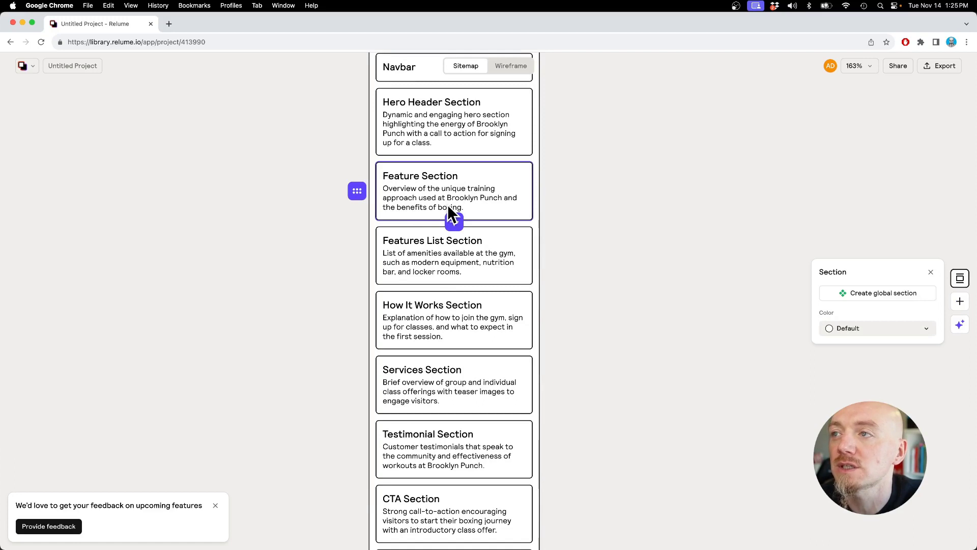
scroll(451, 214, down, 2)
click(325, 233)
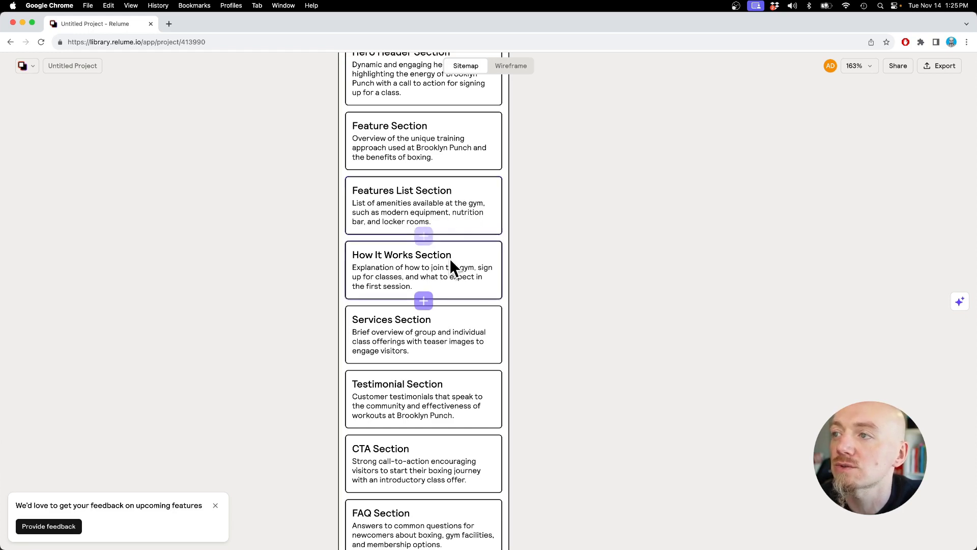
scroll(450, 258, down, 4)
scroll(450, 258, down, 3)
scroll(449, 258, down, 1)
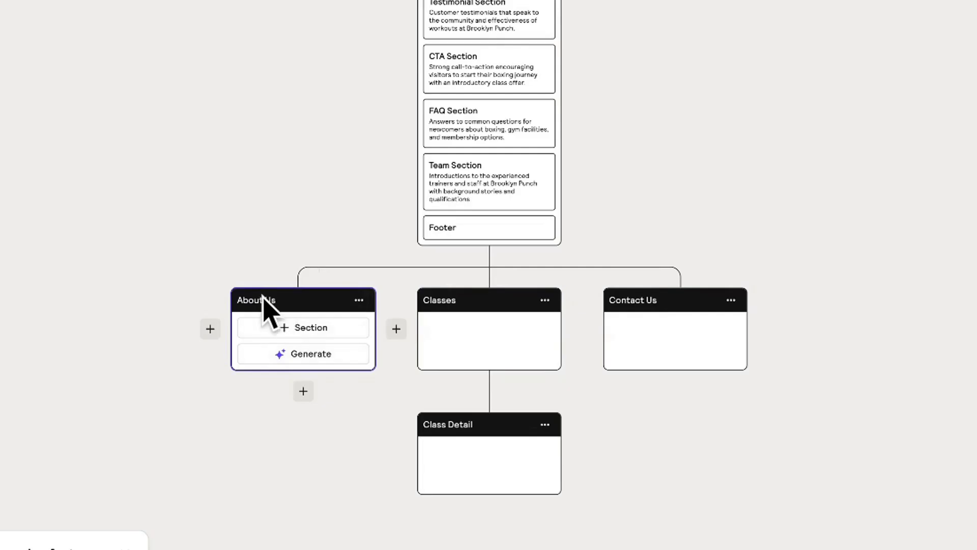
Step: Generate sections for the About Us, Classes and Contact Us pages, then switch to Wireframe view
click(306, 355)
mouse_move(458, 349)
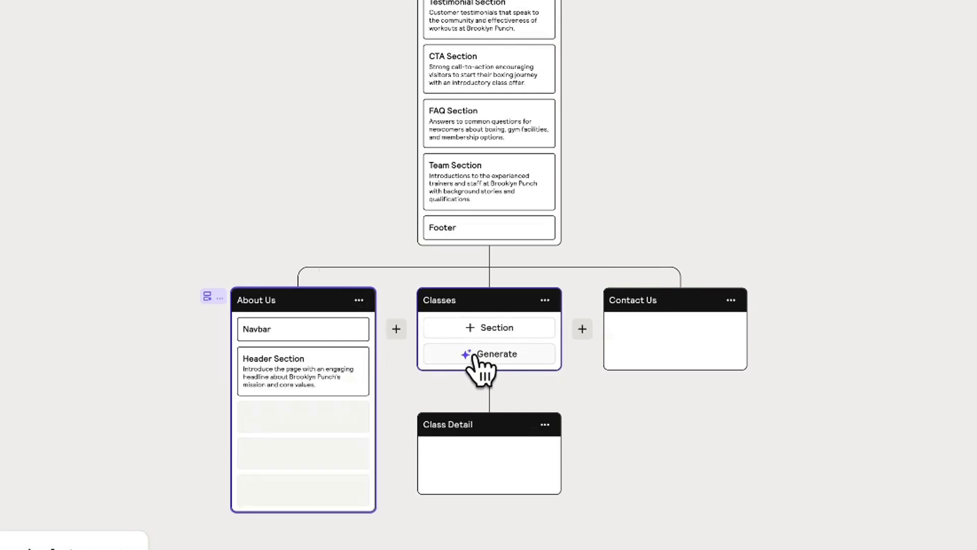
click(476, 354)
mouse_move(621, 336)
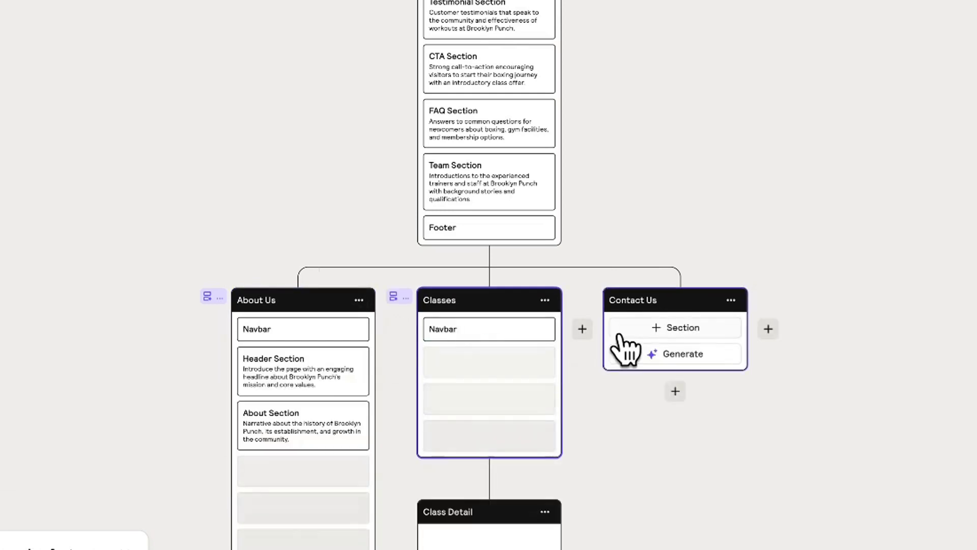
click(667, 354)
scroll(662, 415, down, 1)
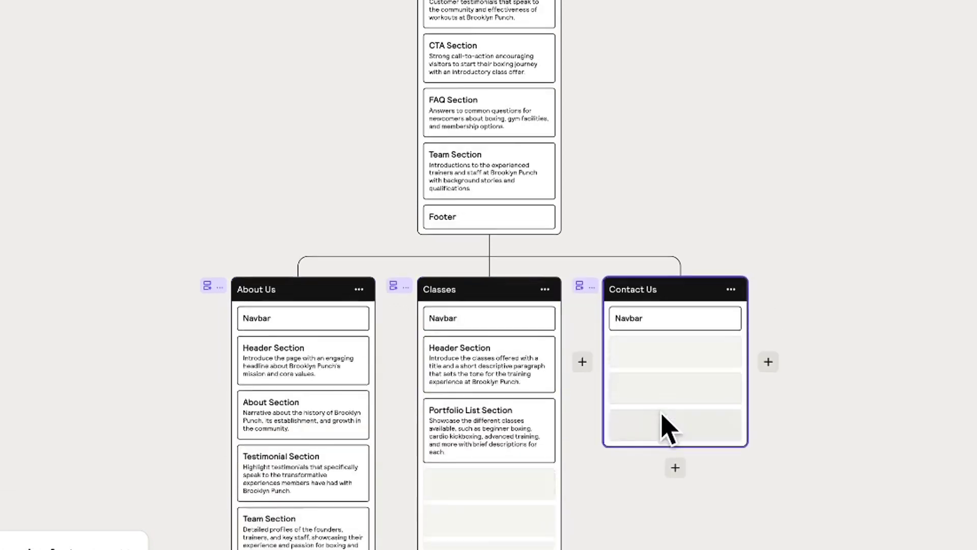
scroll(667, 428, down, 5)
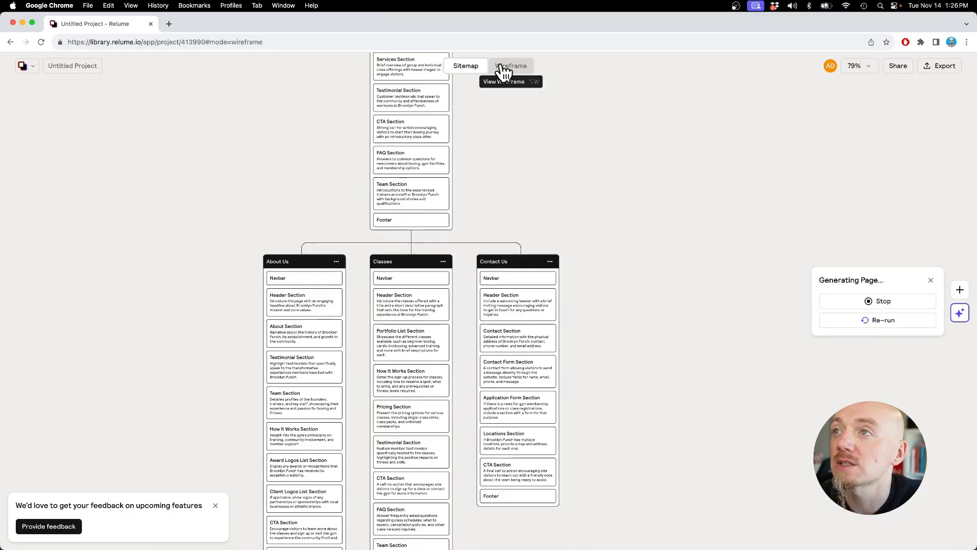
click(501, 69)
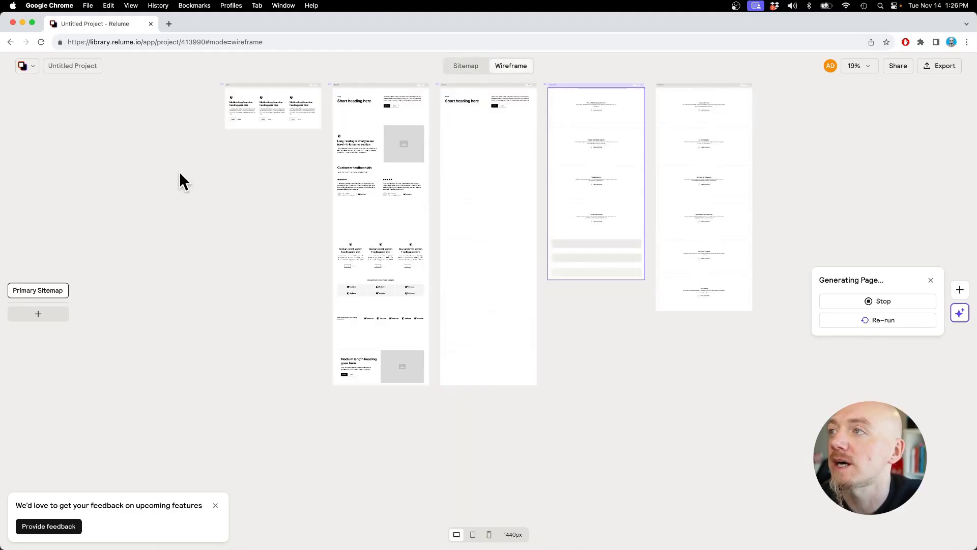
Step: Regenerate the copy of the Home page's CTA section
scroll(316, 172, up, 3)
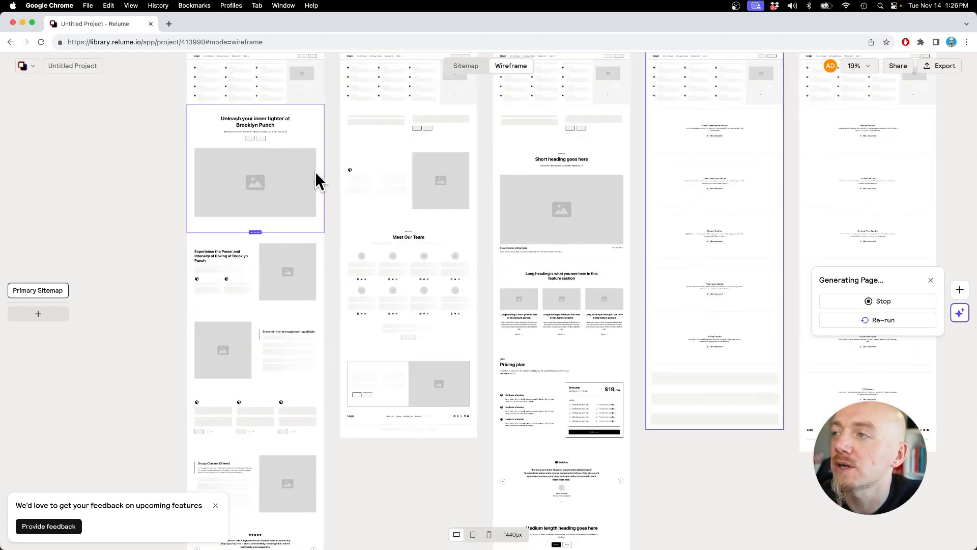
scroll(316, 172, up, 3)
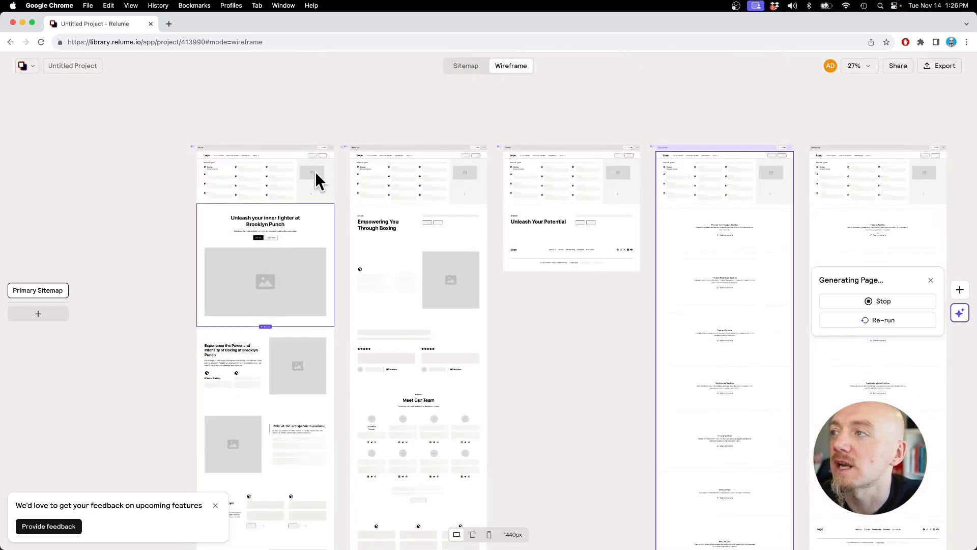
scroll(316, 172, up, 3)
scroll(311, 288, down, 2)
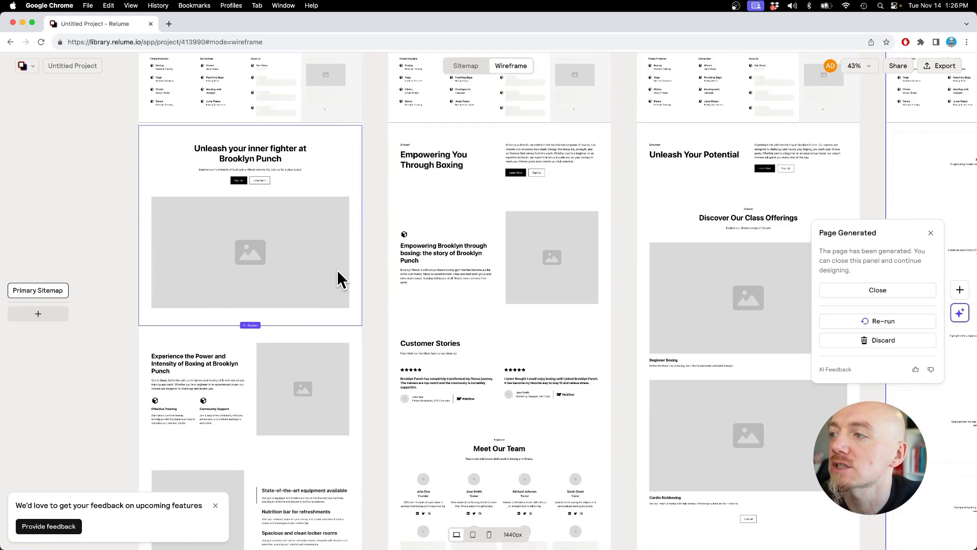
scroll(337, 270, down, 3)
scroll(337, 369, down, 3)
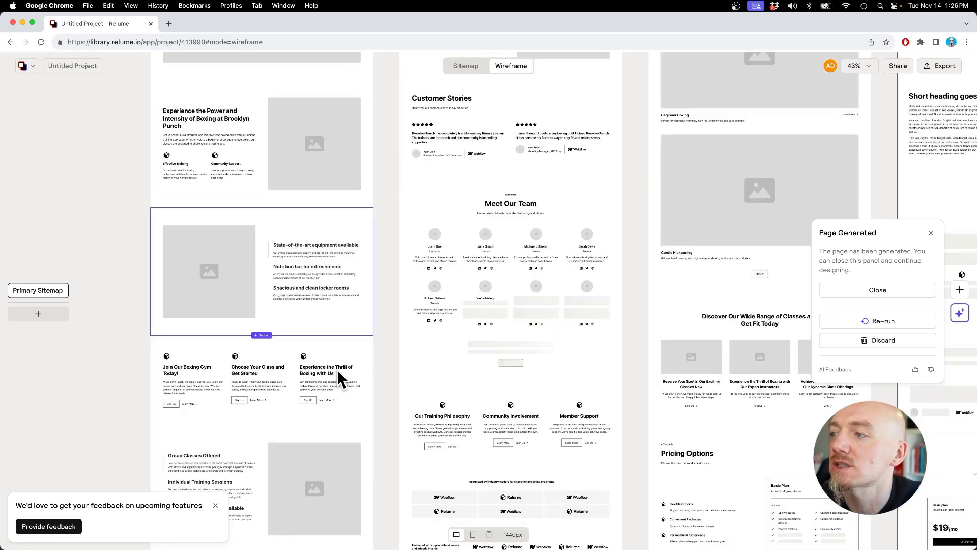
scroll(337, 369, down, 5)
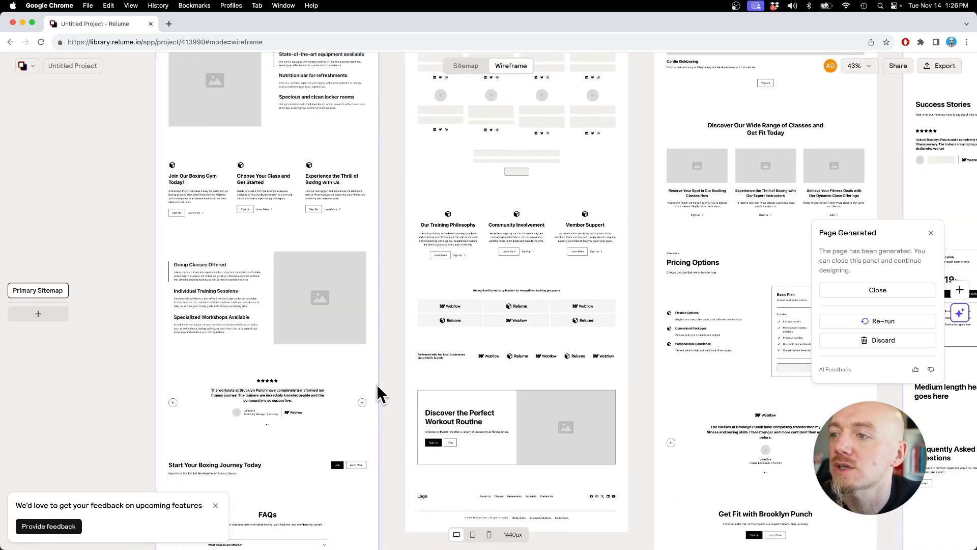
scroll(377, 386, down, 3)
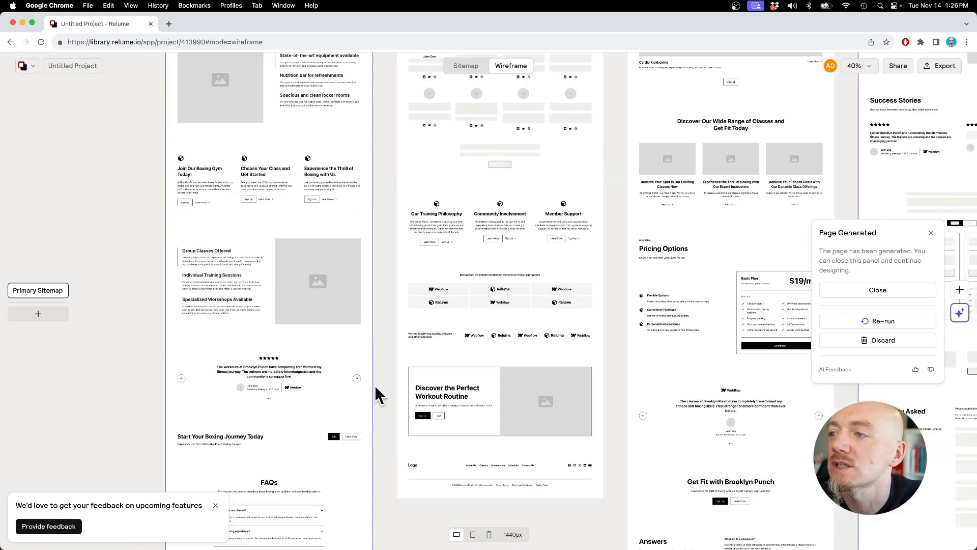
scroll(377, 394, down, 3)
scroll(301, 295, down, 1)
click(283, 320)
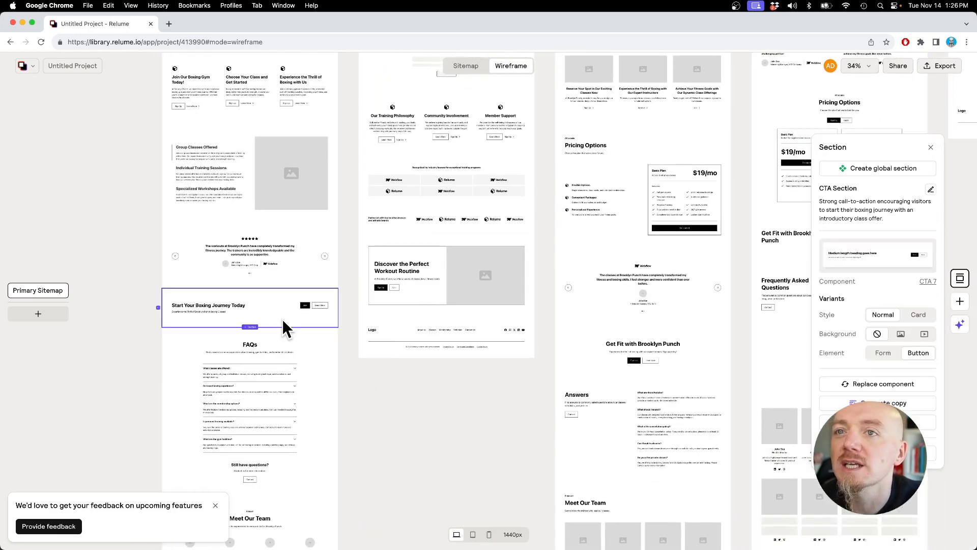
click(913, 404)
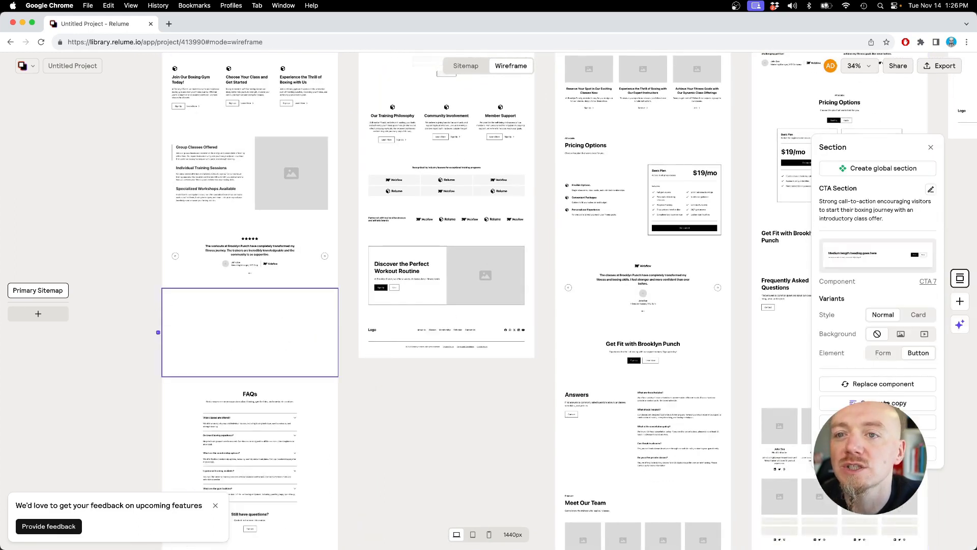
Step: Review the five page wireframes and copy them to the clipboard for Webflow
scroll(518, 313, down, 5)
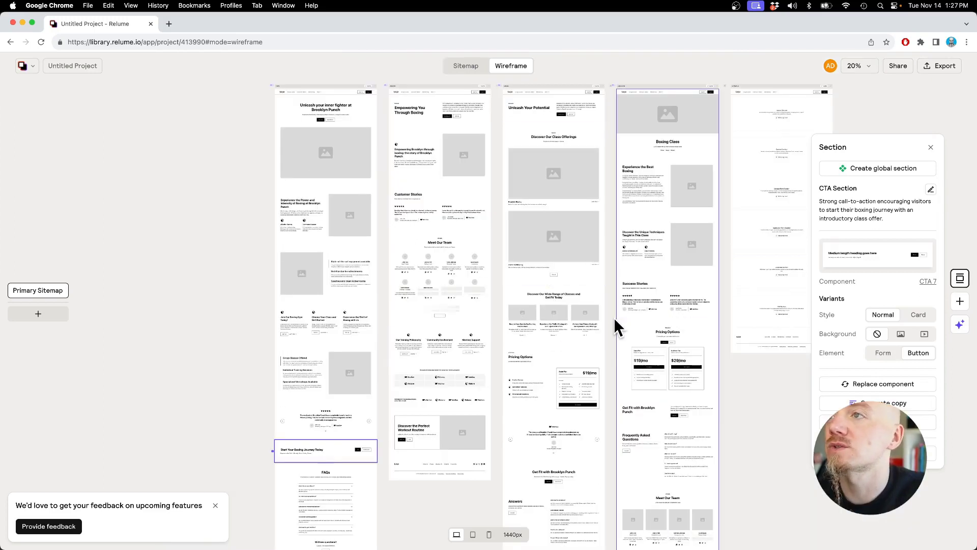
scroll(231, 178, up, 10)
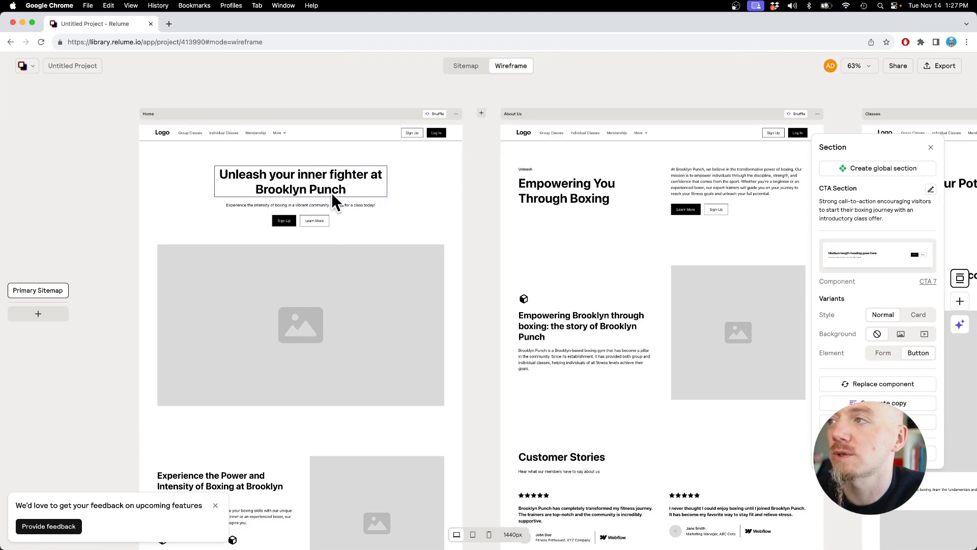
scroll(368, 239, down, 3)
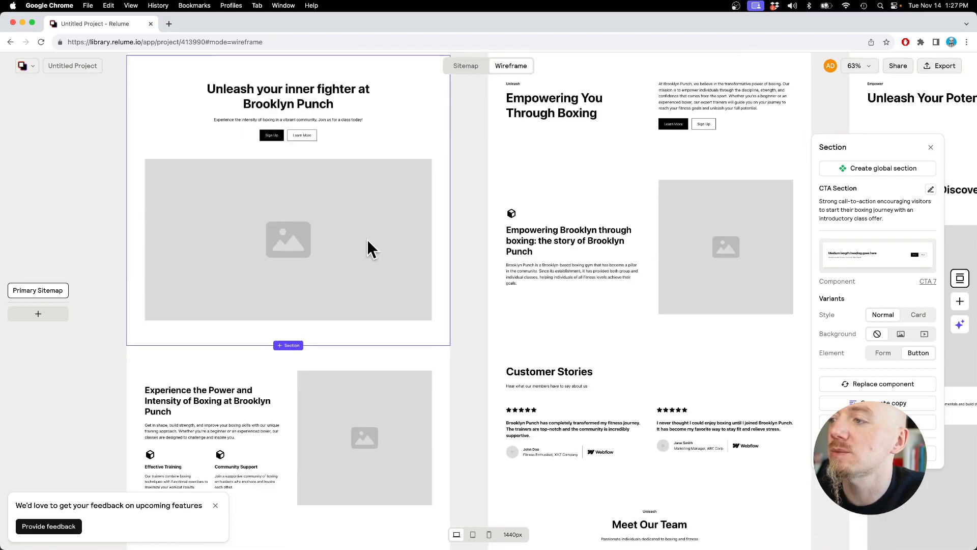
scroll(367, 240, down, 4)
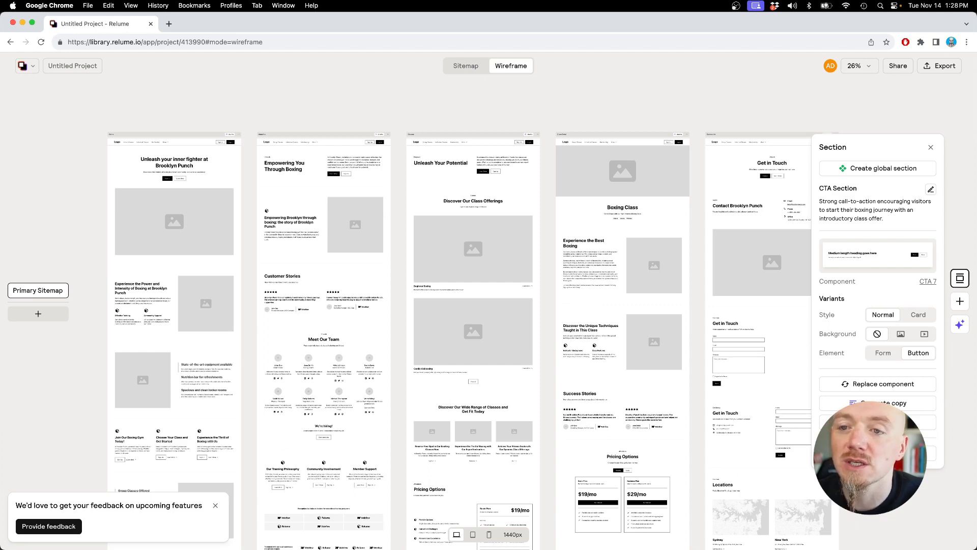
key(super+c)
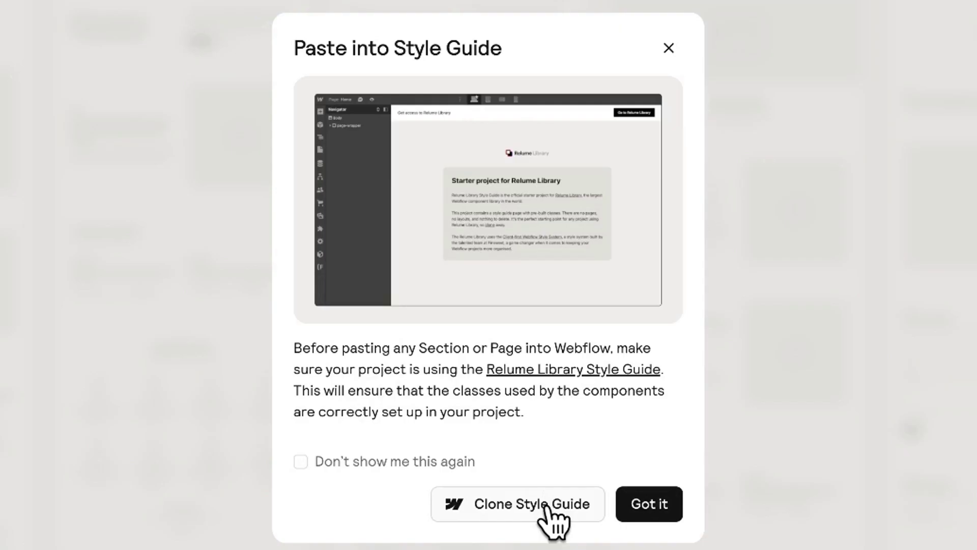
Step: Clone the Relume Library Style Guide into a new Webflow site named Brooklyn Punch
click(547, 505)
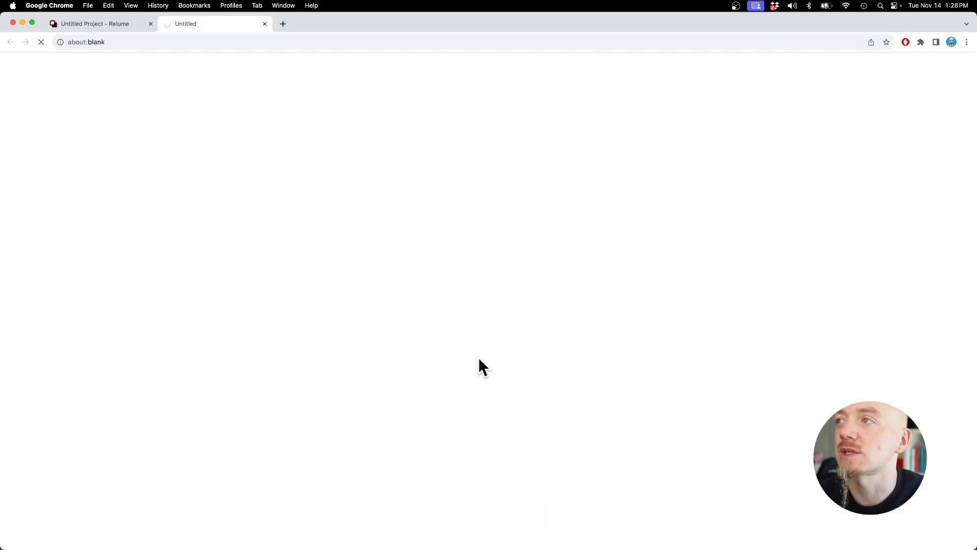
click(758, 88)
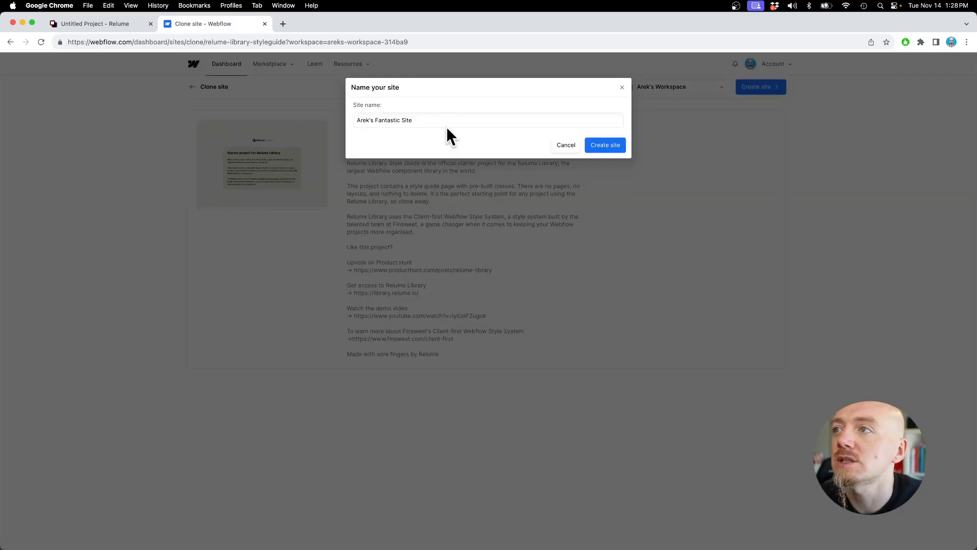
double_click(442, 120)
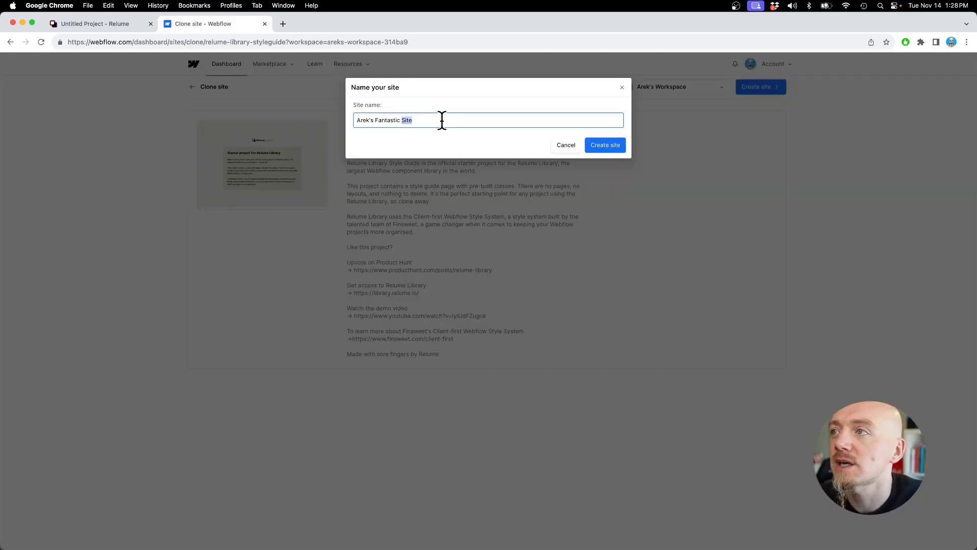
text(Broo)
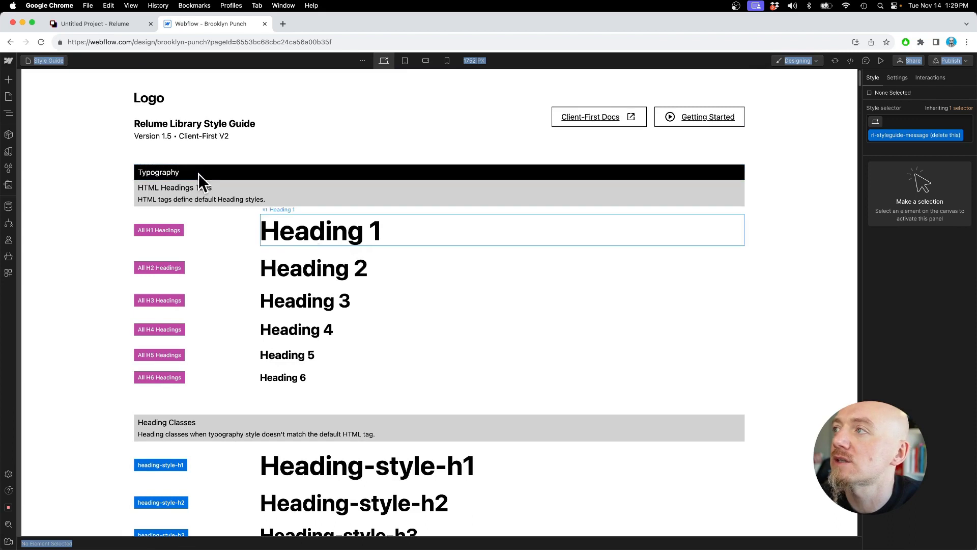
Step: Scroll through the cloned Style Guide page, then return to the Relume project
scroll(384, 341, down, 10)
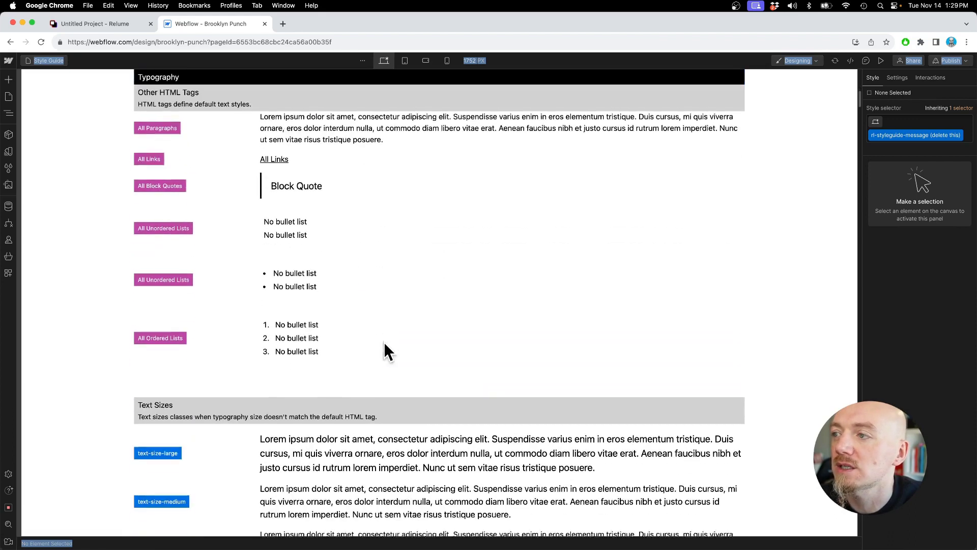
scroll(384, 341, up, 10)
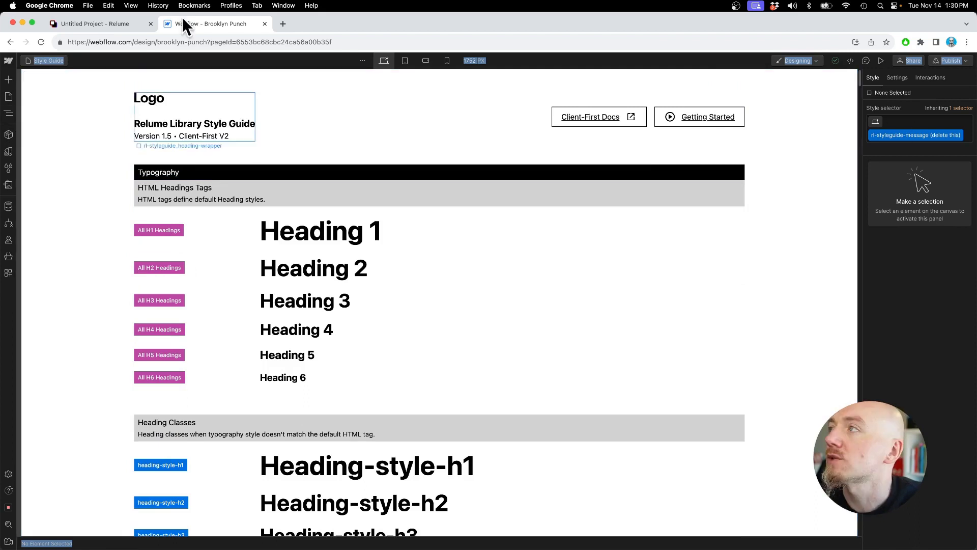
click(145, 25)
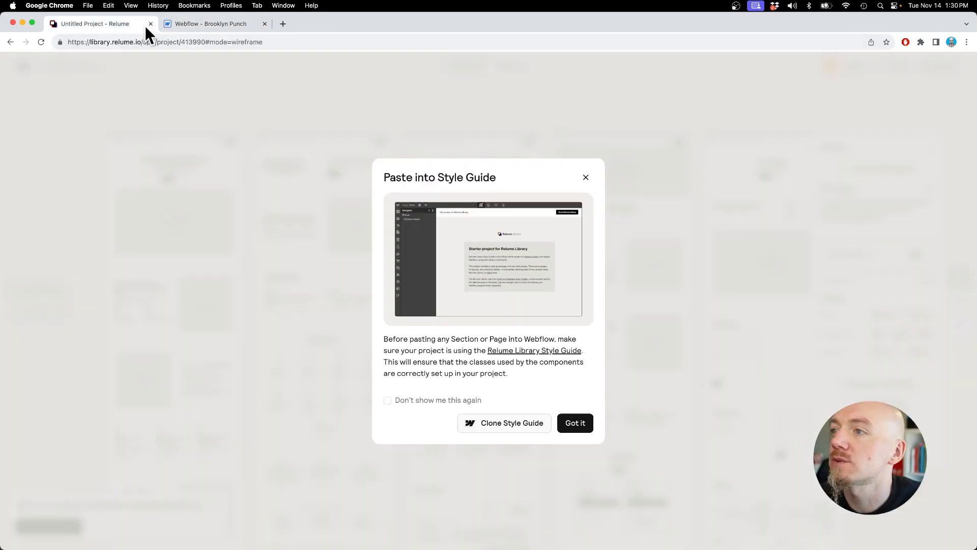
Step: Dismiss the style guide notice, copy the Home wireframe to Webflow, and open Webflow's Home page
click(580, 424)
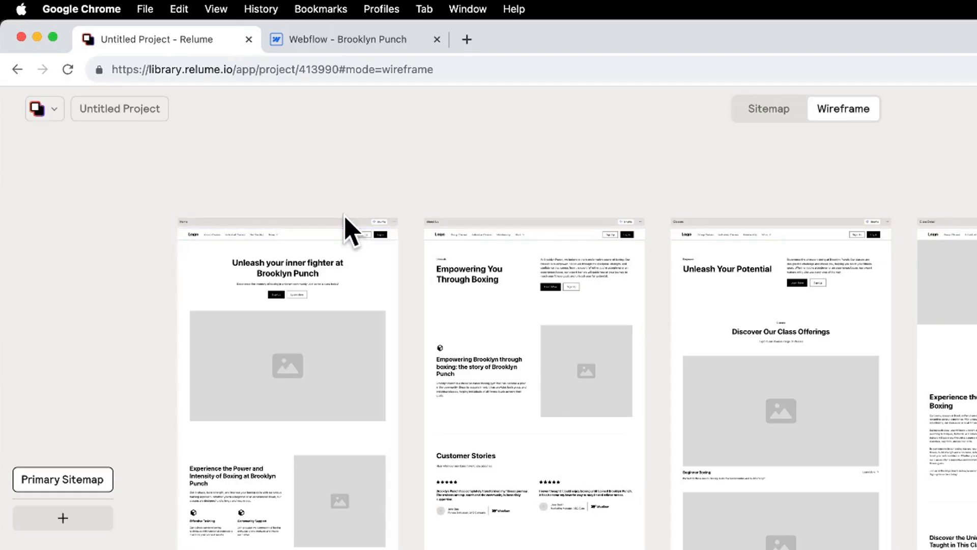
right_click(343, 222)
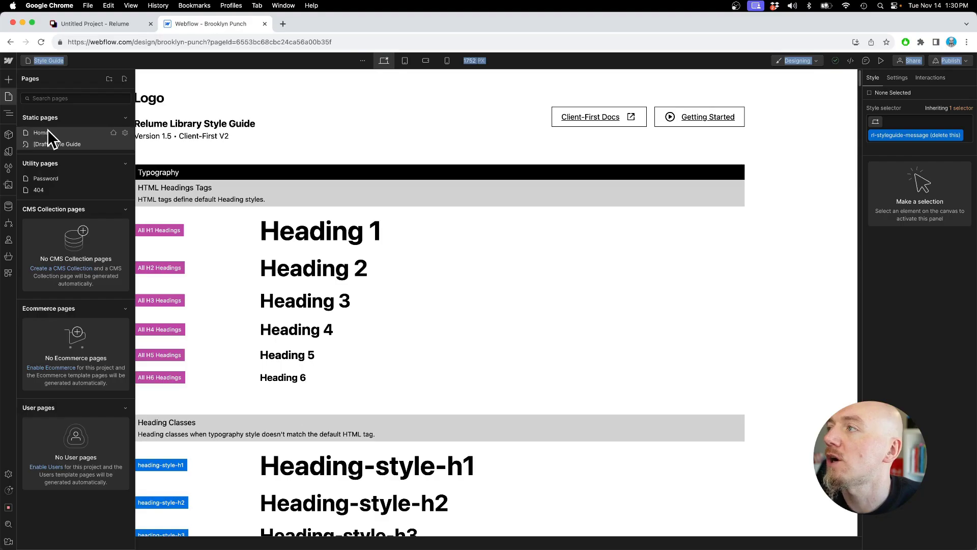
click(48, 130)
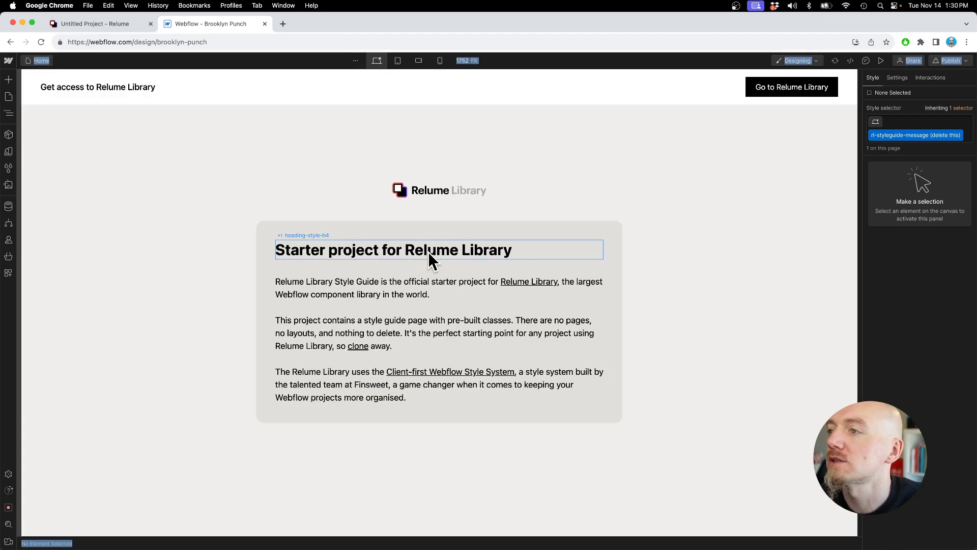
Step: Paste the copied Relume home layout into the Home page Body via the Navigator
key(z)
click(45, 96)
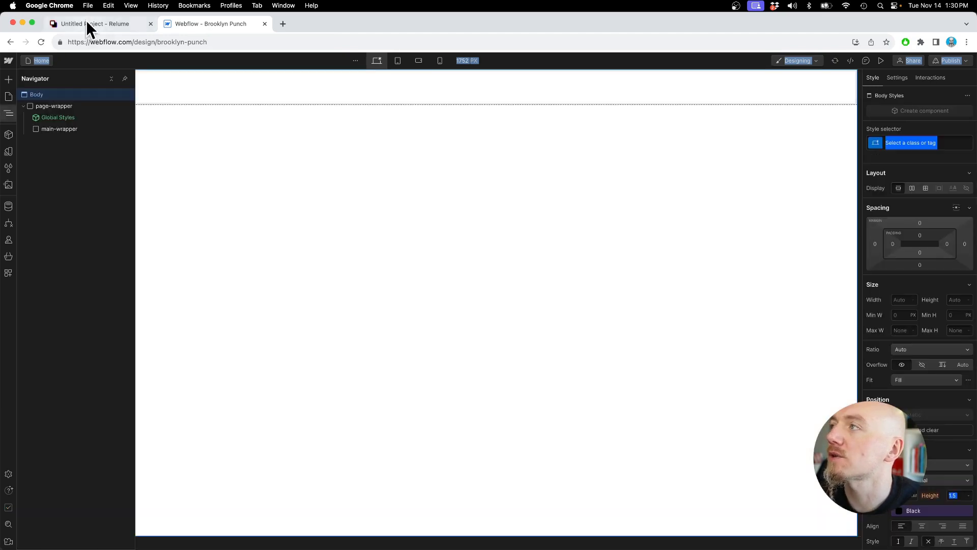
key(super+v)
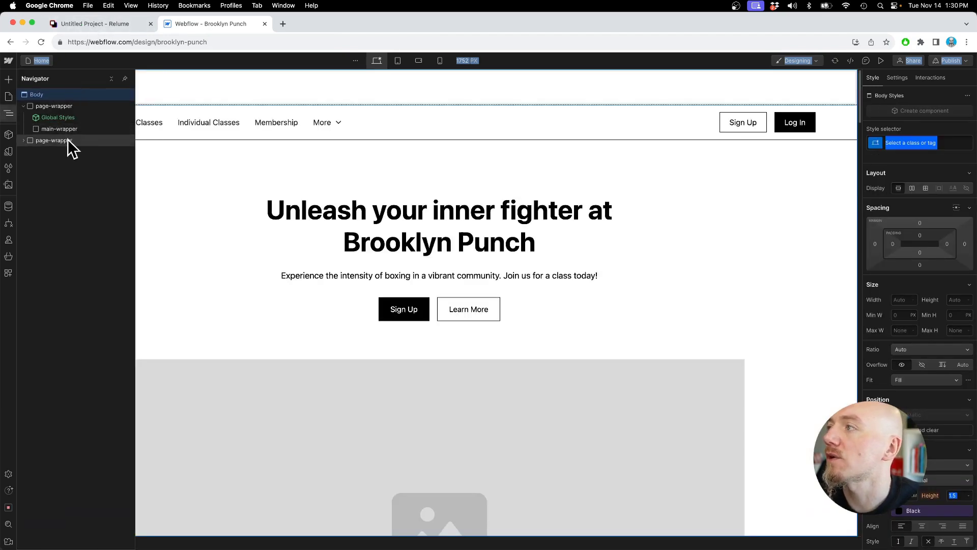
click(509, 262)
scroll(554, 272, down, 3)
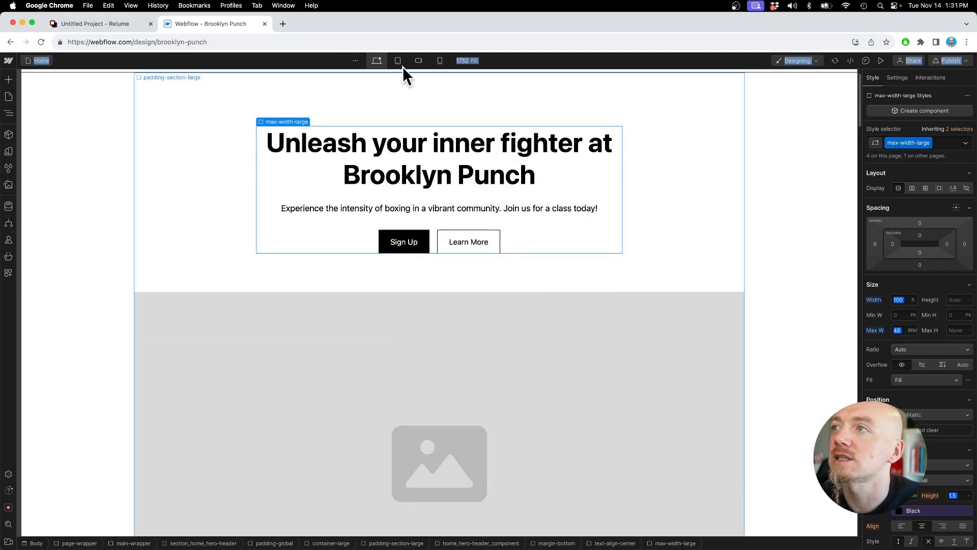
Step: Check the layout at Tablet, Mobile Landscape and Mobile Portrait widths, then return to Desktop
click(398, 61)
click(420, 62)
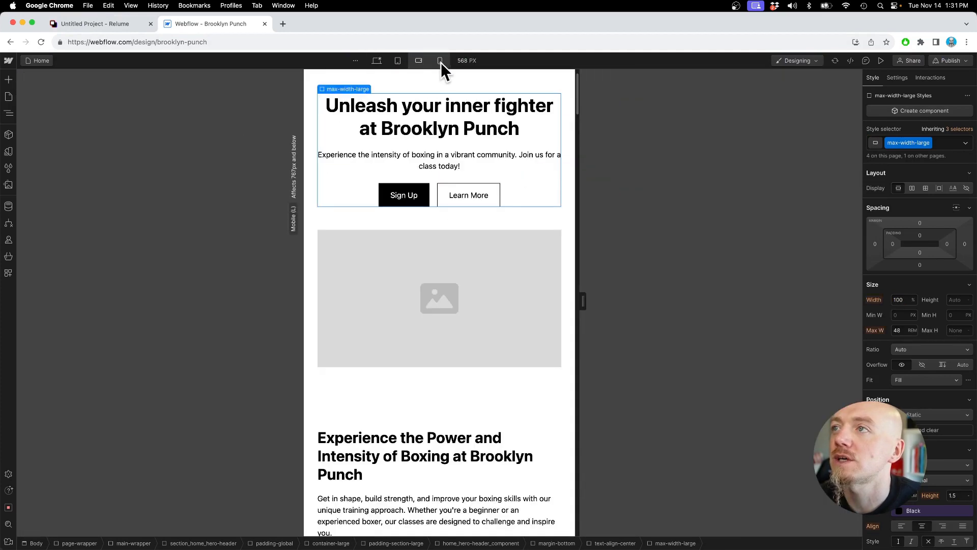
click(441, 63)
scroll(483, 285, down, 10)
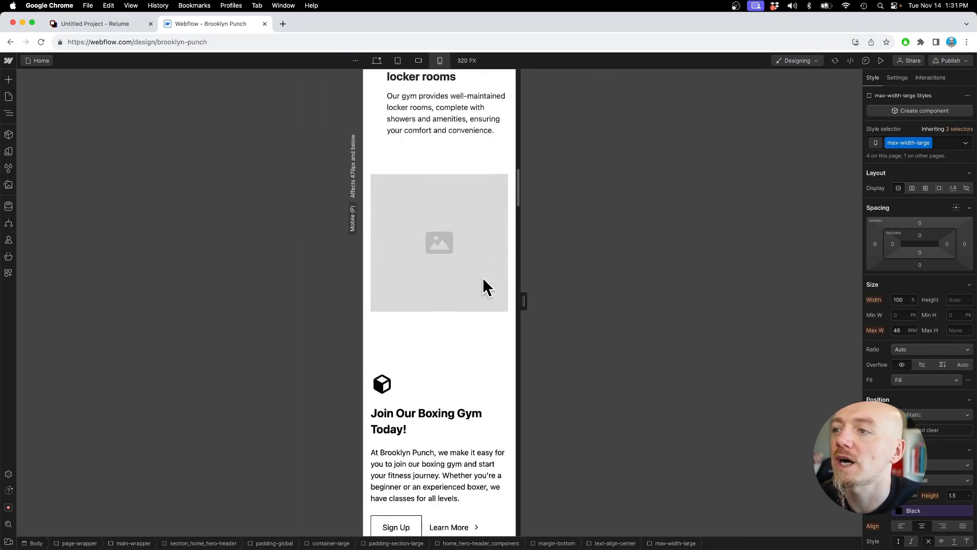
scroll(482, 283, up, 10)
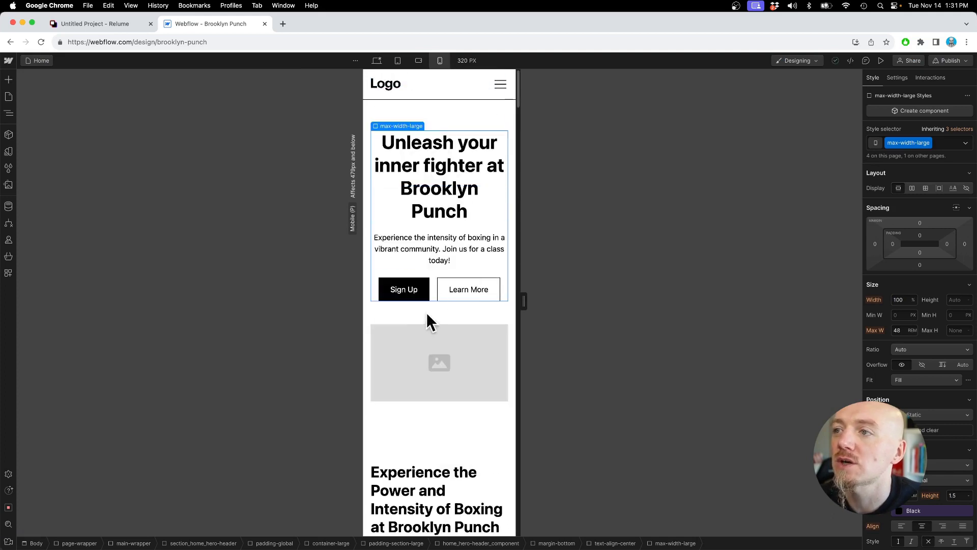
click(480, 441)
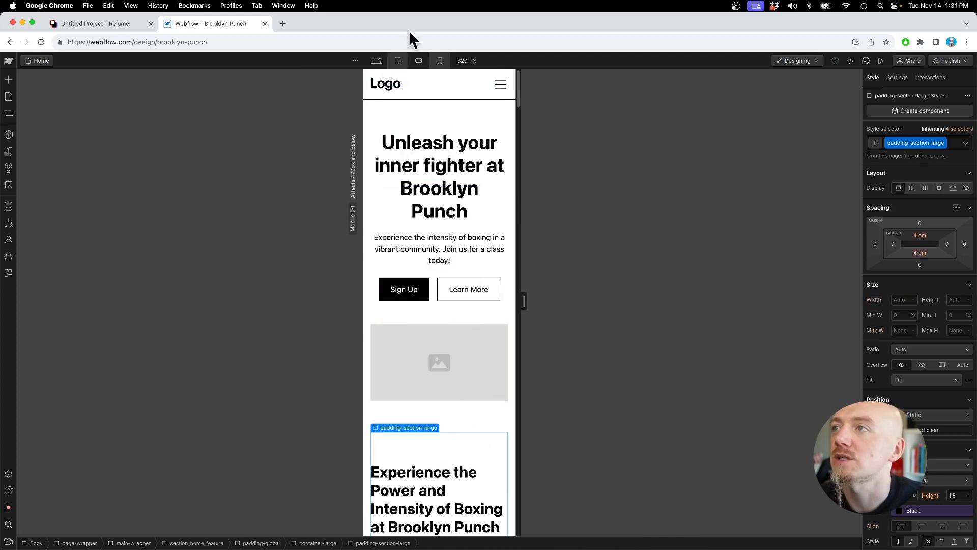
click(377, 61)
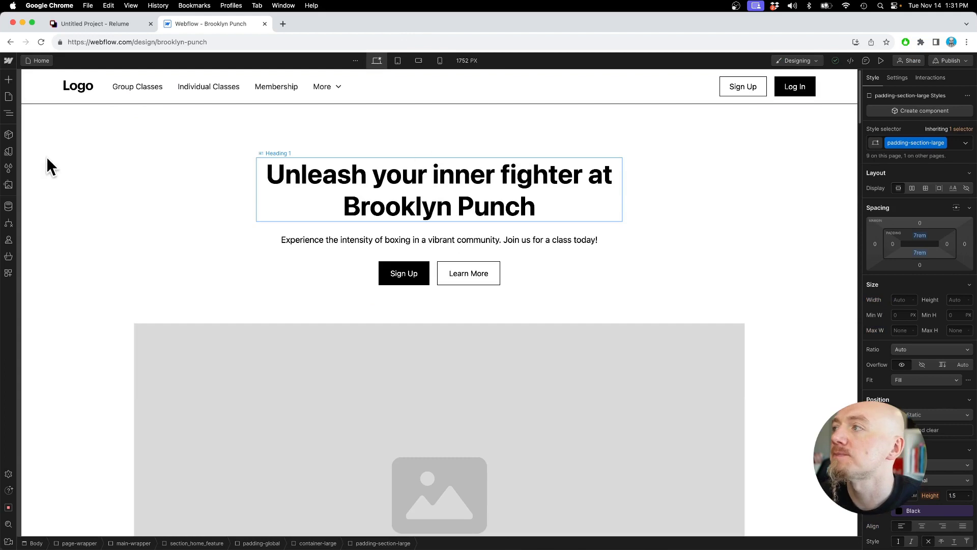
Step: Open the site pages list, then return to Relume's wireframe and dismiss the style guide notice
click(8, 98)
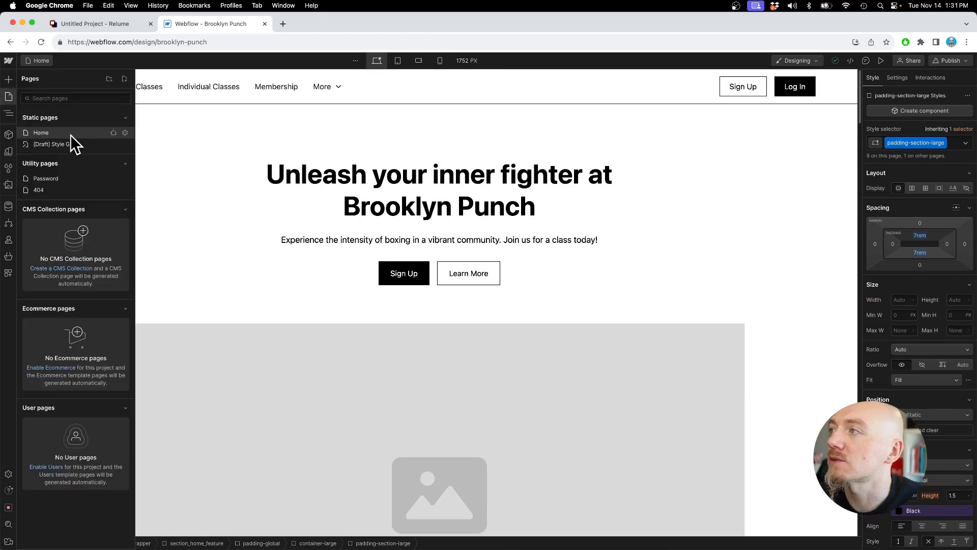
click(114, 25)
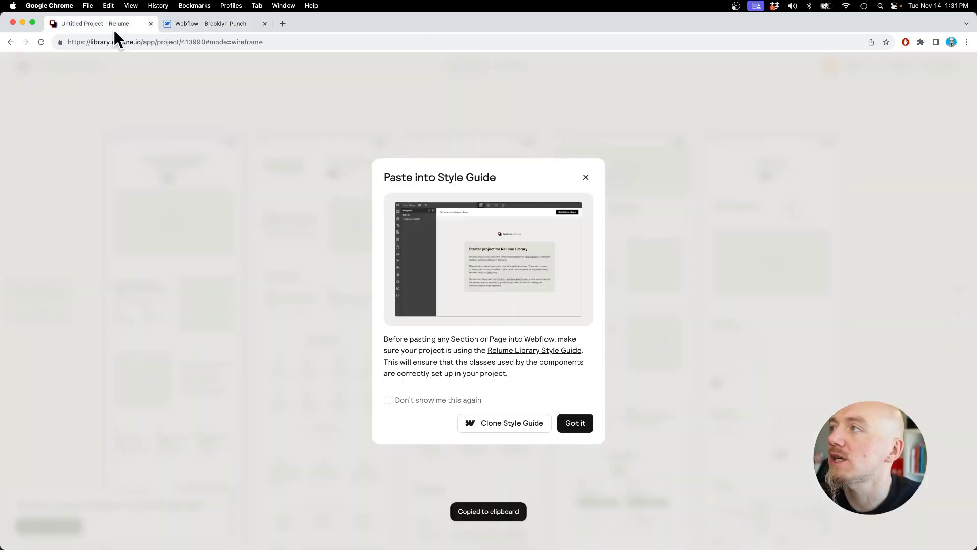
key(Escape)
scroll(630, 383, up, 15)
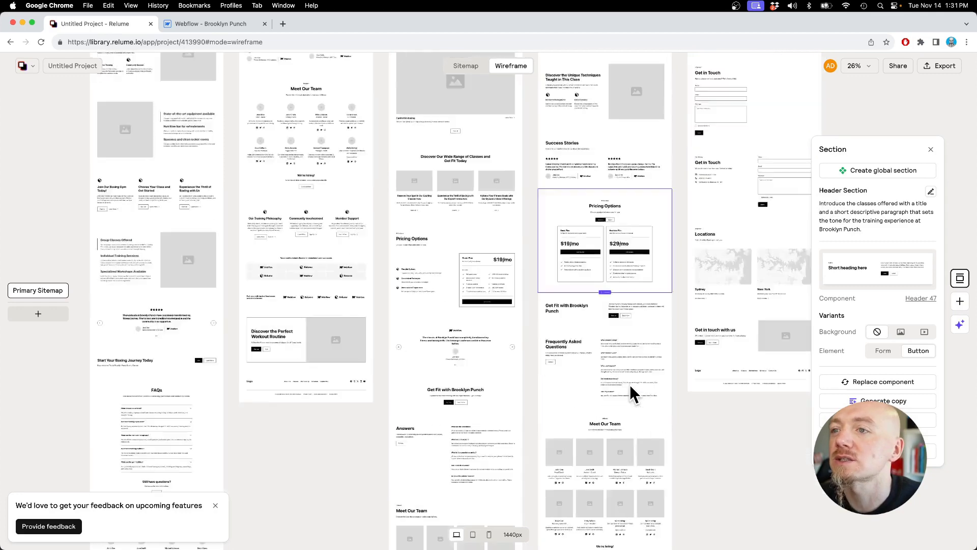
scroll(630, 383, left, 5)
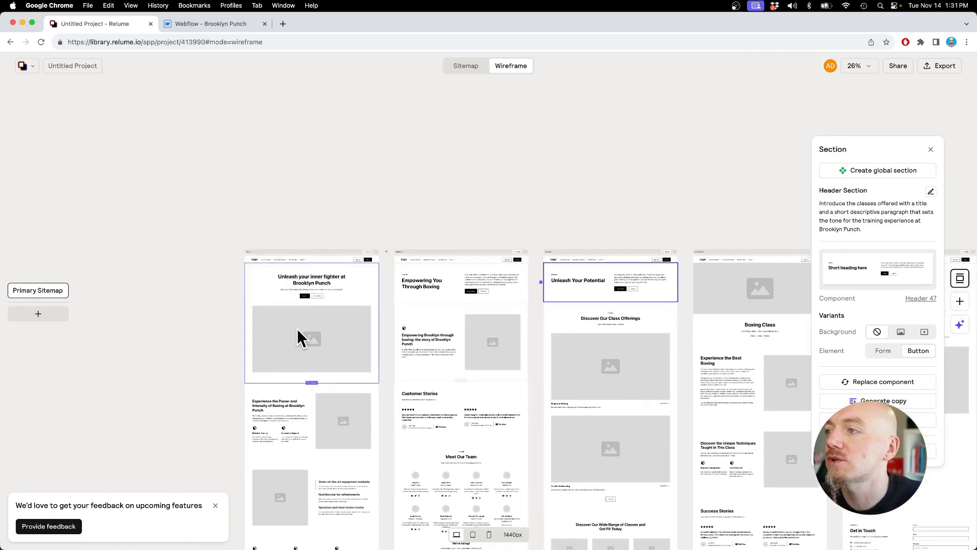
scroll(297, 328, up, 5)
Step: Back in Webflow, close the pages list and select the hero header block
click(181, 23)
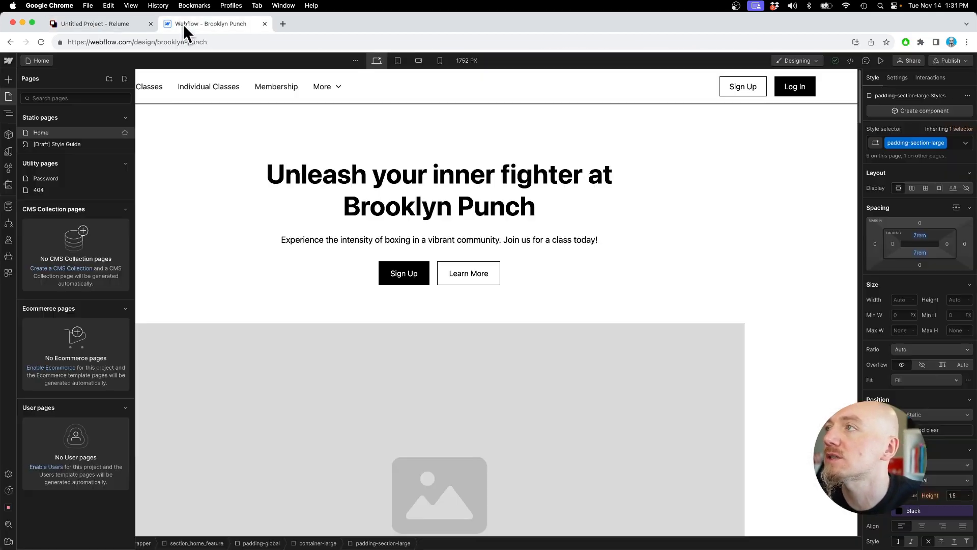
click(249, 252)
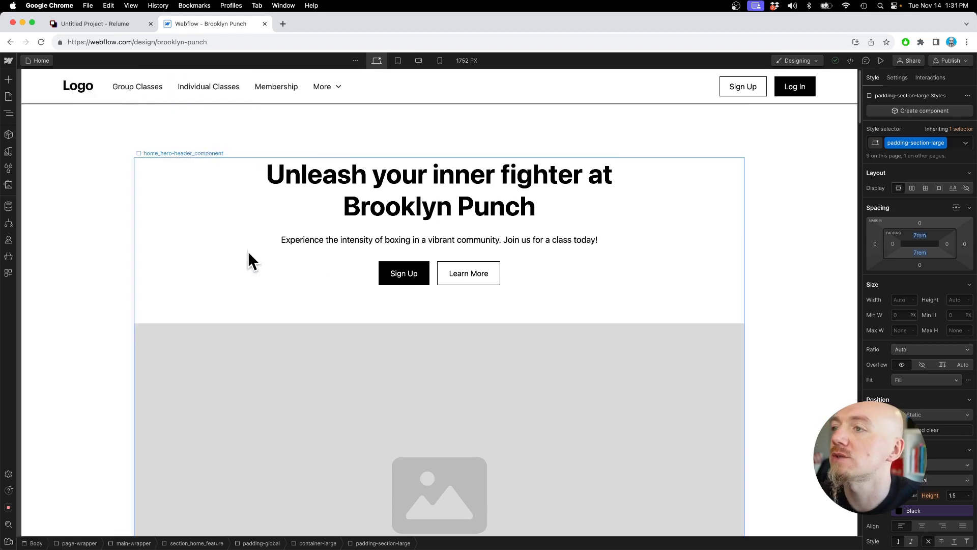
click(383, 308)
Step: Read the Illustrator BROOKLYN PUNCH wordmark's font: Oswald Heavy Regular at 78 pt
key(super+Tab)
click(630, 287)
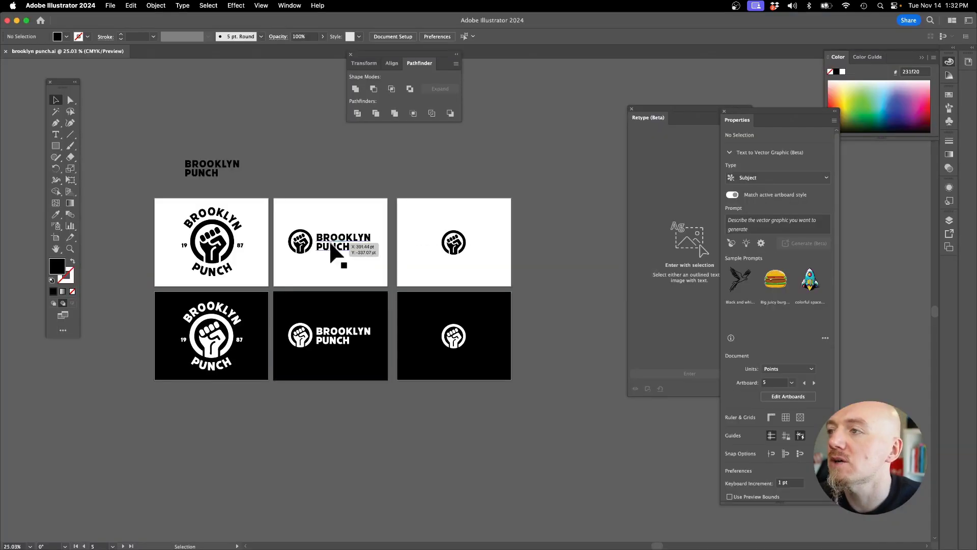
click(212, 168)
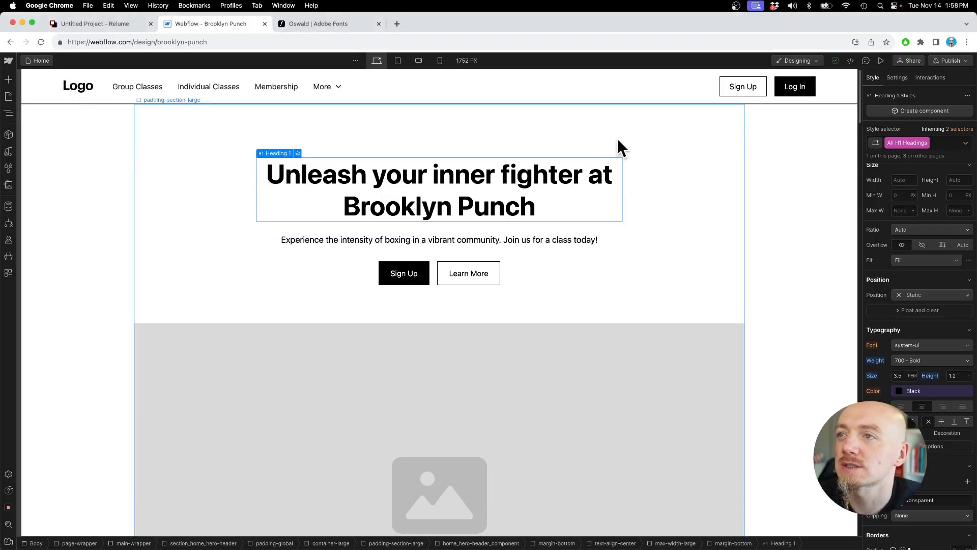
click(598, 203)
key(super+Tab)
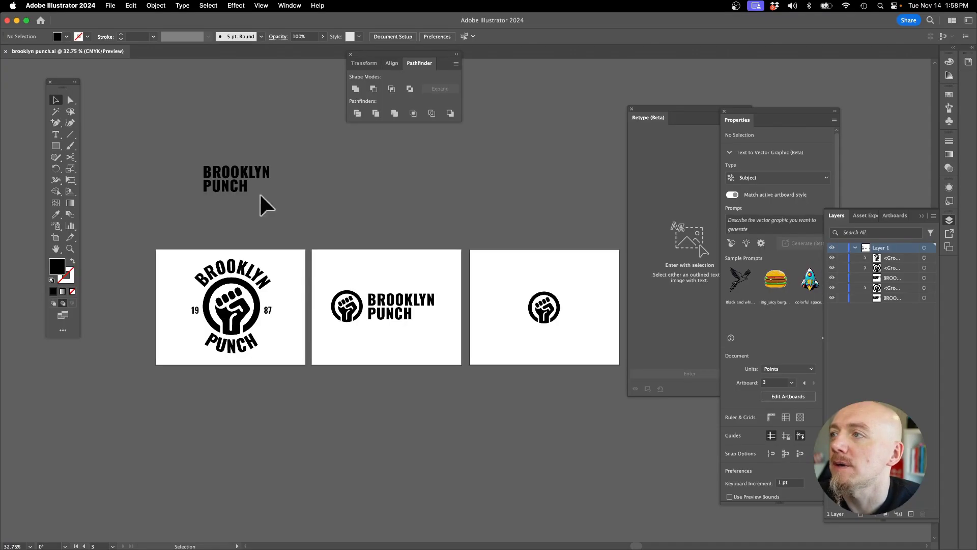
click(229, 181)
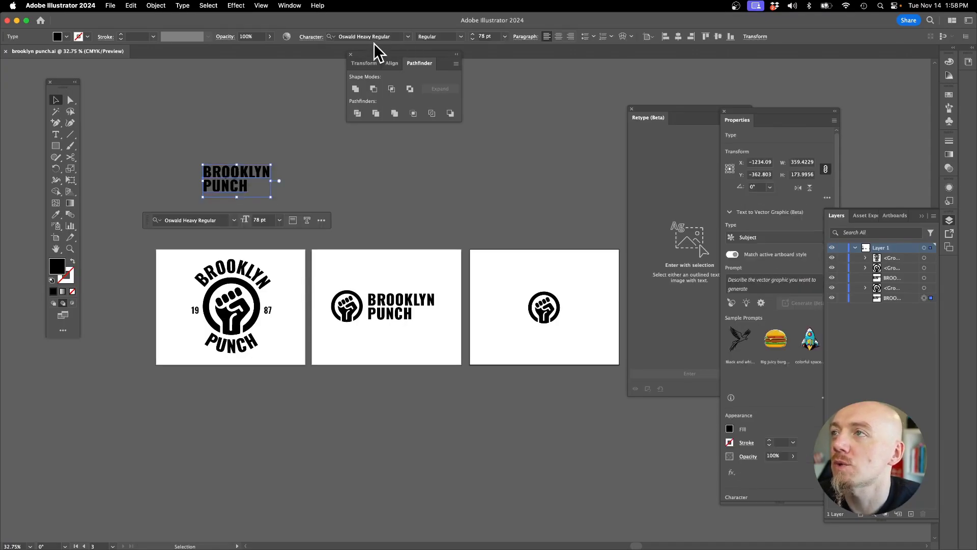
key(super+Tab)
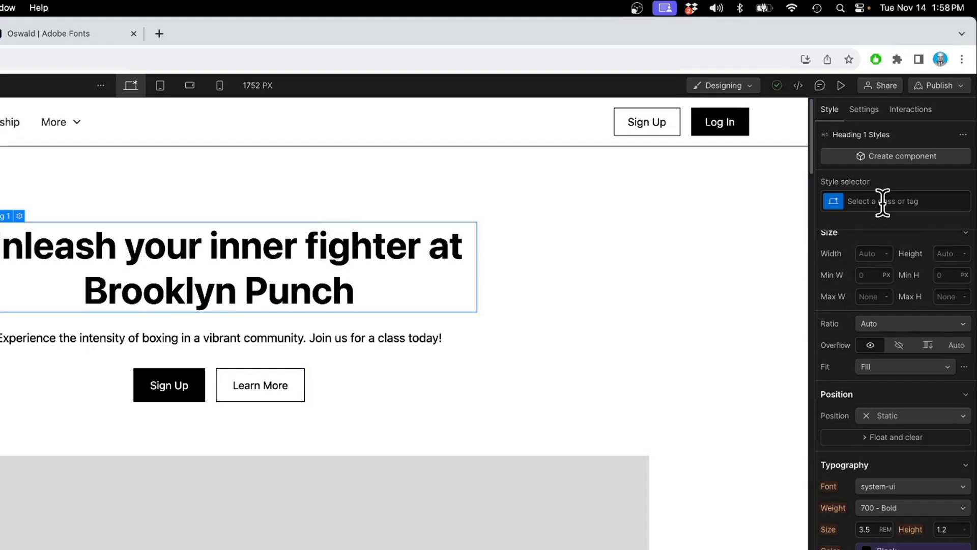
Step: Style all H1 headings in Oswald, 700 Bold weight, at 6 REM
click(910, 143)
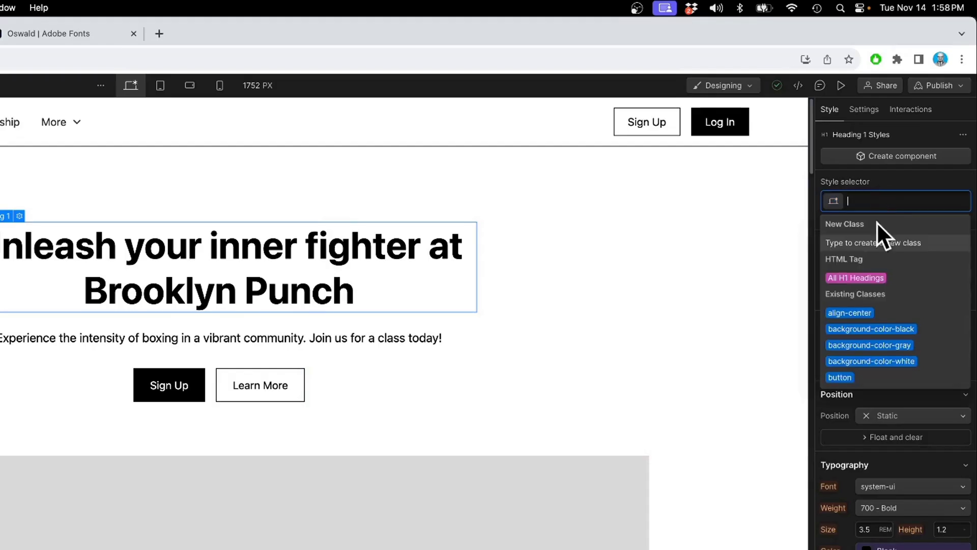
click(841, 280)
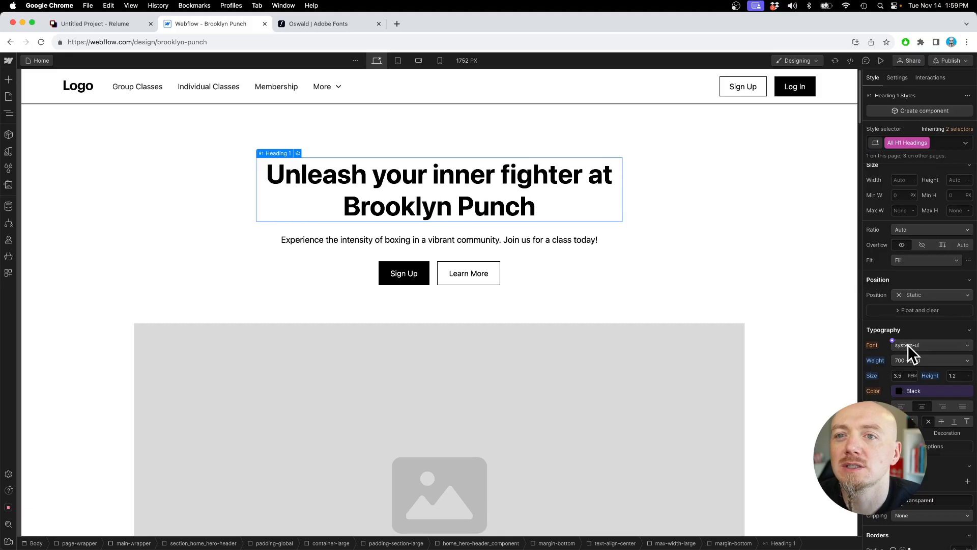
click(879, 484)
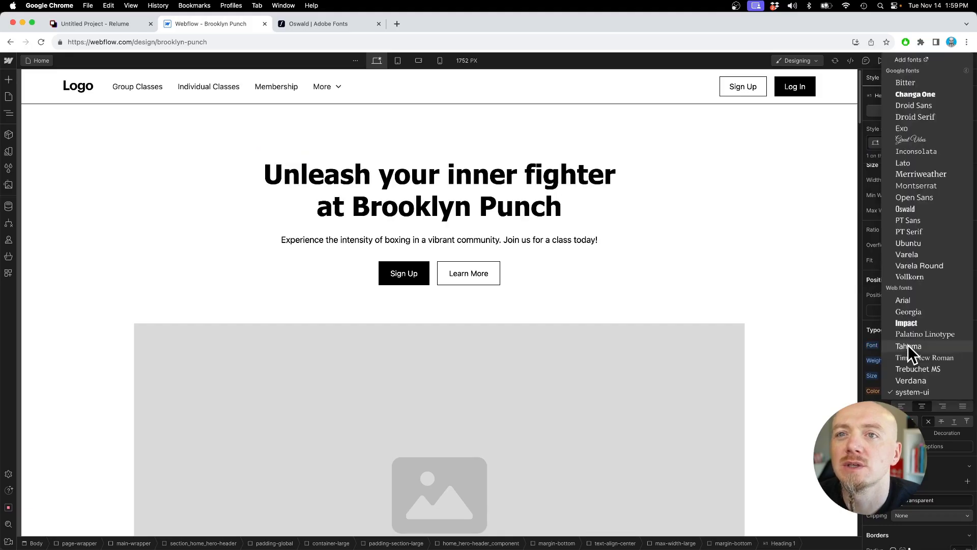
click(905, 209)
click(925, 360)
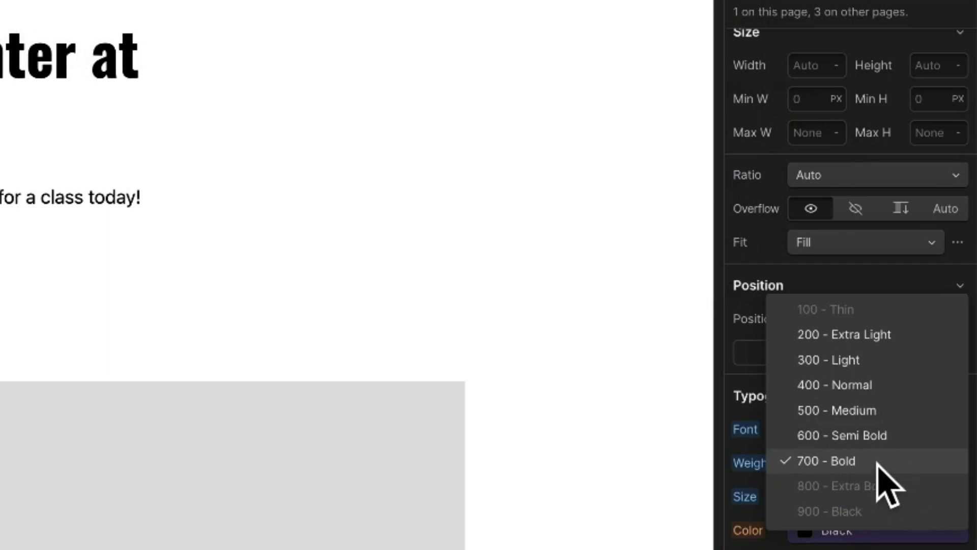
click(877, 464)
scroll(849, 305, down, 1)
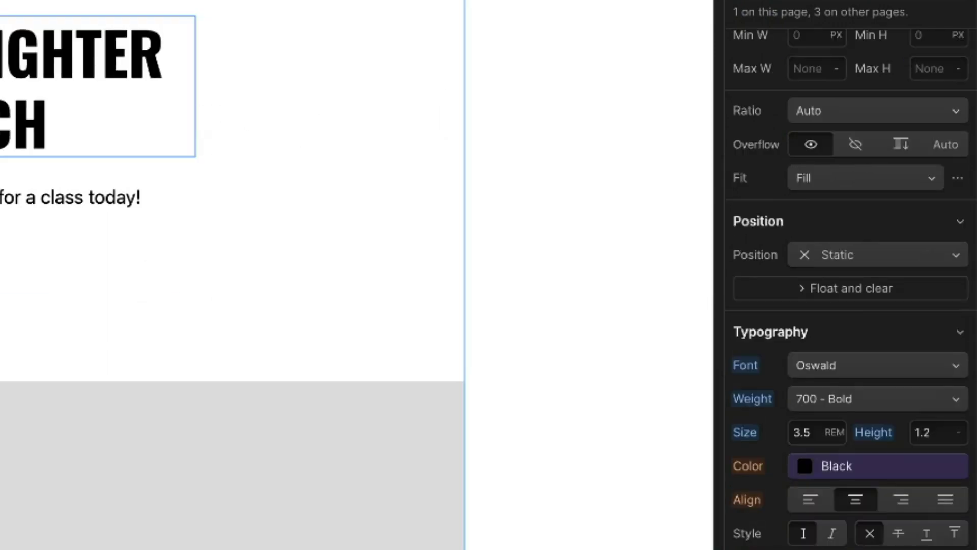
click(808, 435)
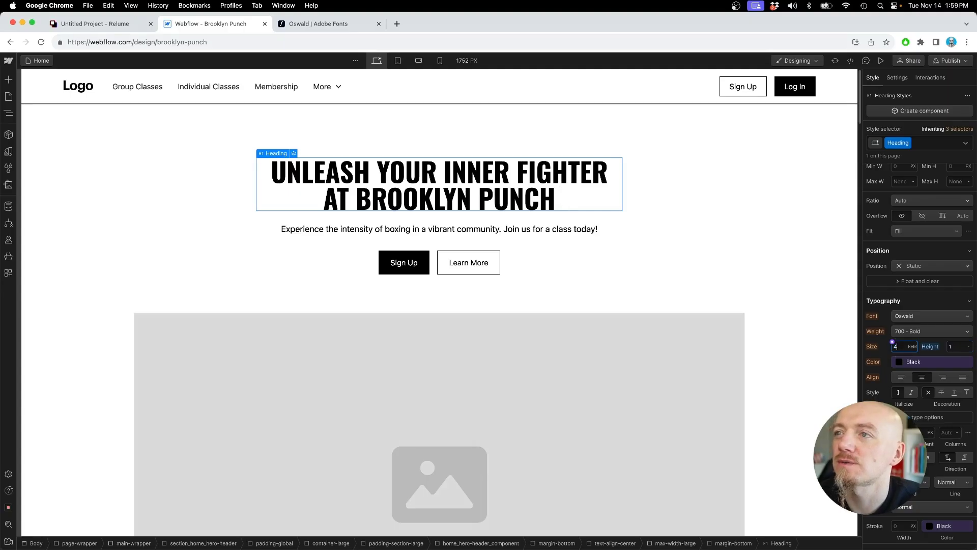
key(Up)
key(Up)
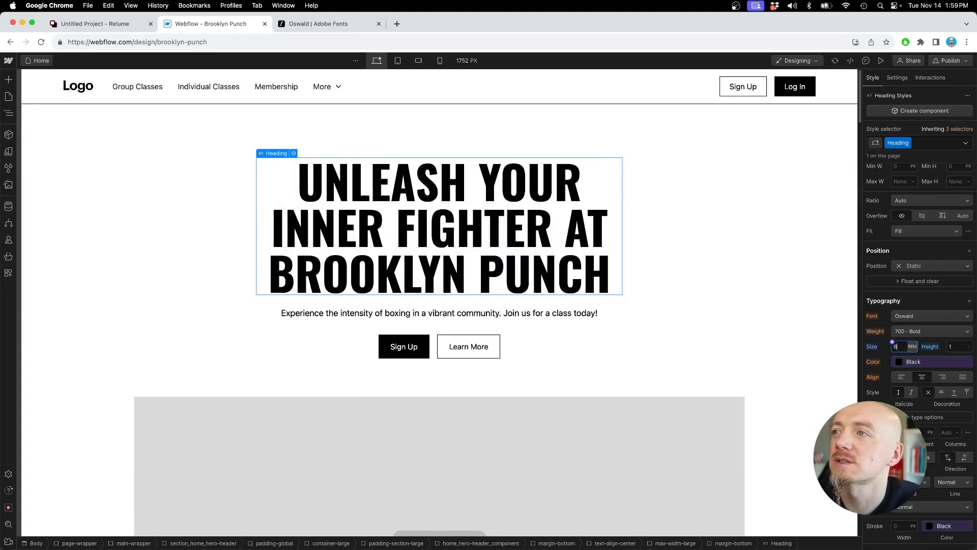
Step: Check the heading at Tablet width, return to Desktop, and select the Experience the Power heading
click(399, 61)
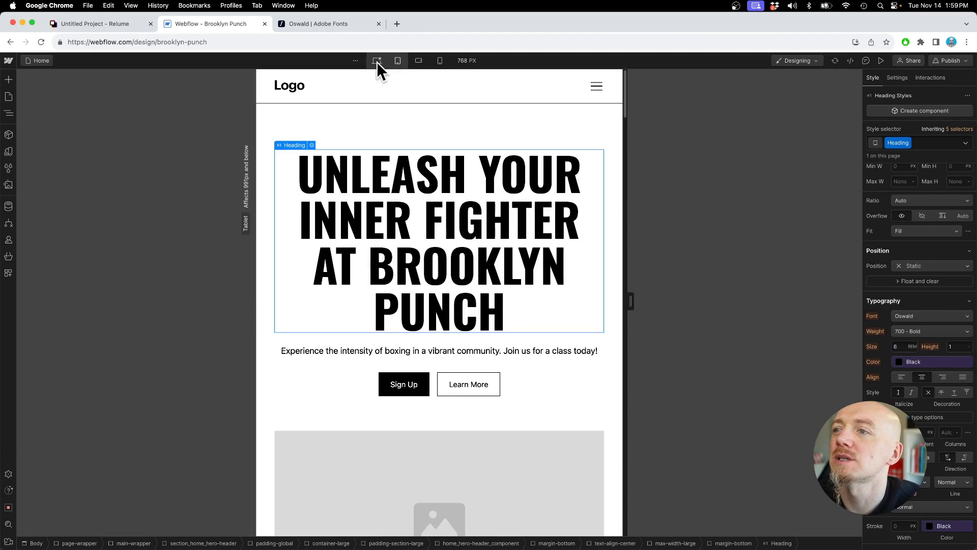
click(377, 61)
click(335, 303)
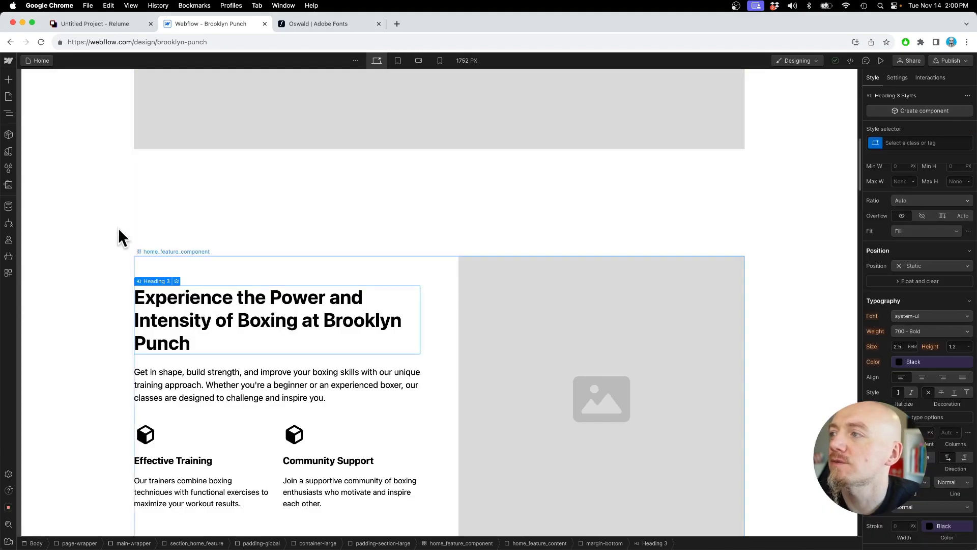
Step: On the Style Guide page, set the All H2–H6 Headings font to Oswald, then return Home
click(10, 98)
click(70, 147)
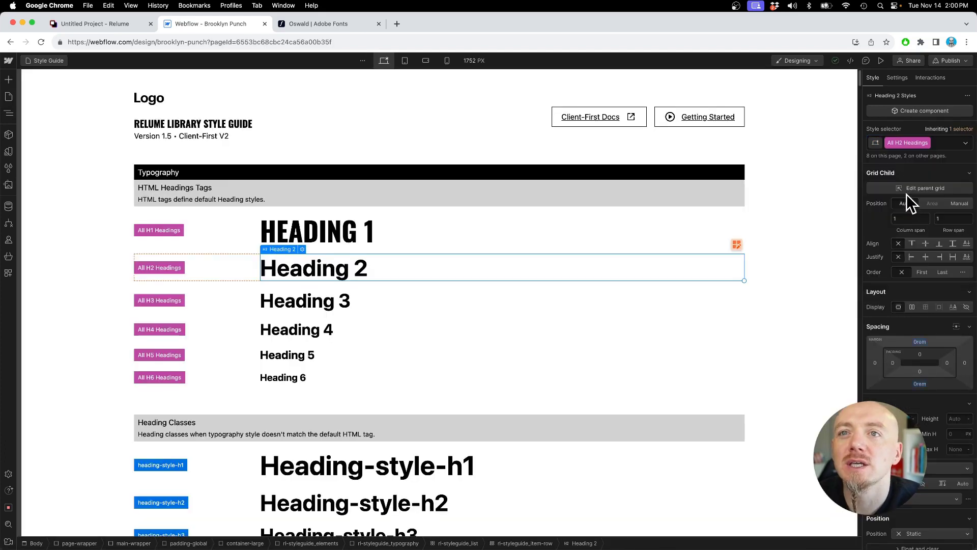
scroll(929, 421, down, 4)
click(930, 422)
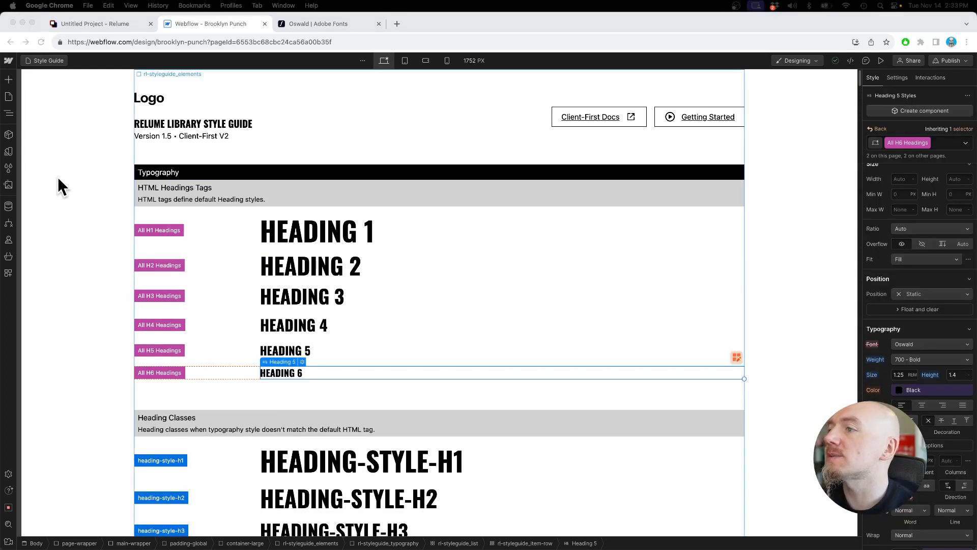
click(8, 97)
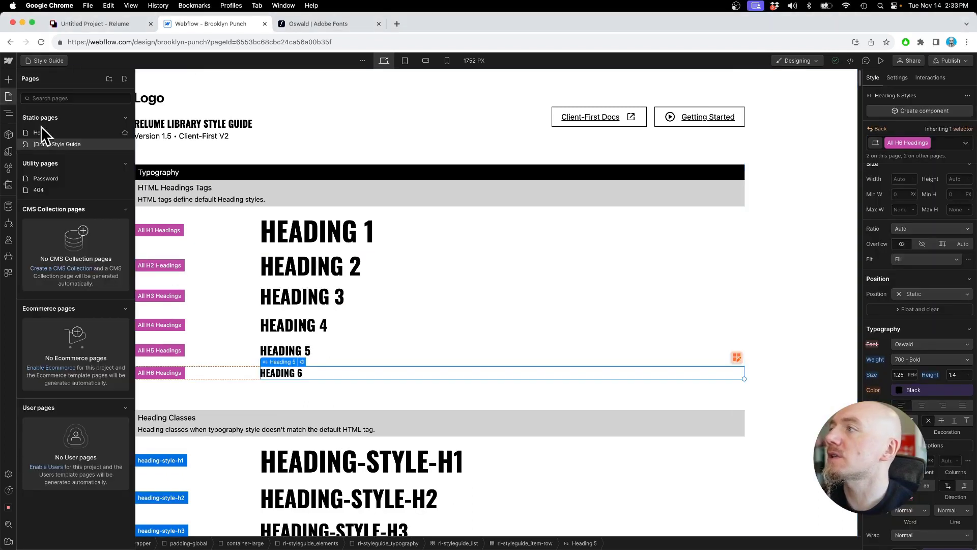
click(41, 131)
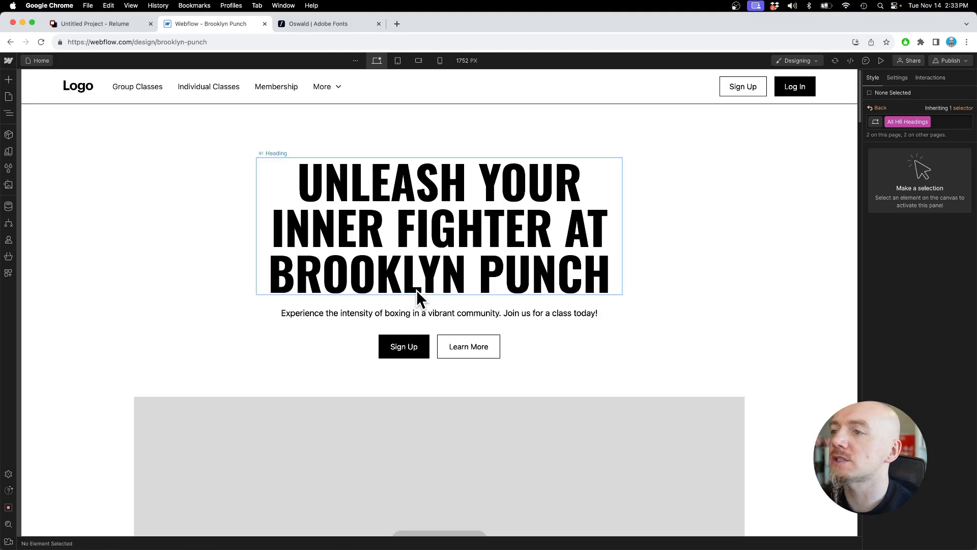
Step: Scroll through the Home page and select the placeholder logo in the navbar
scroll(413, 221, down, 15)
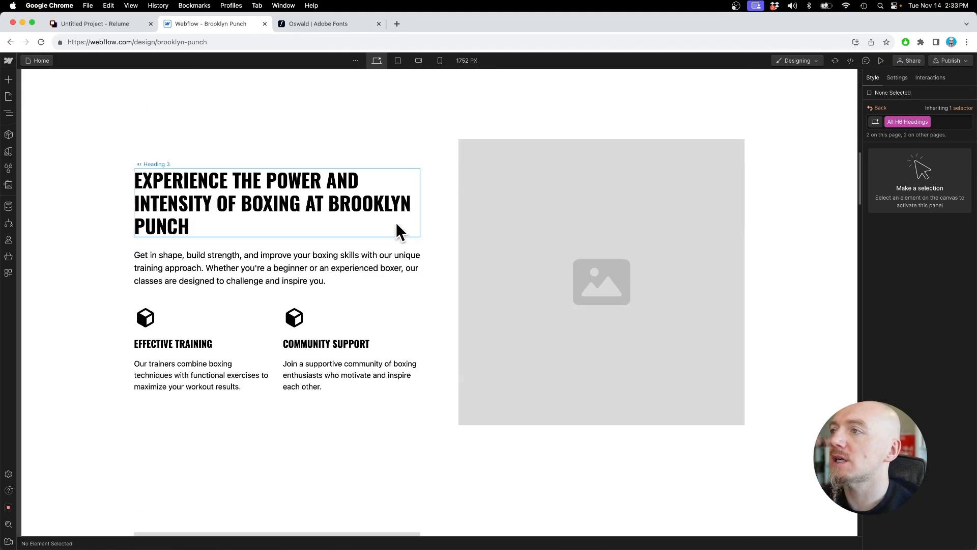
scroll(303, 207, down, 10)
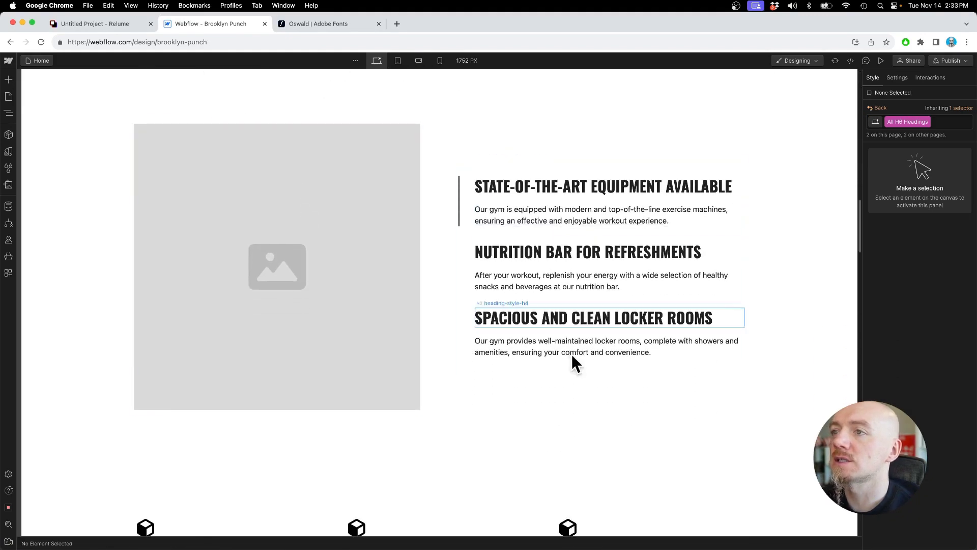
scroll(573, 353, up, 10)
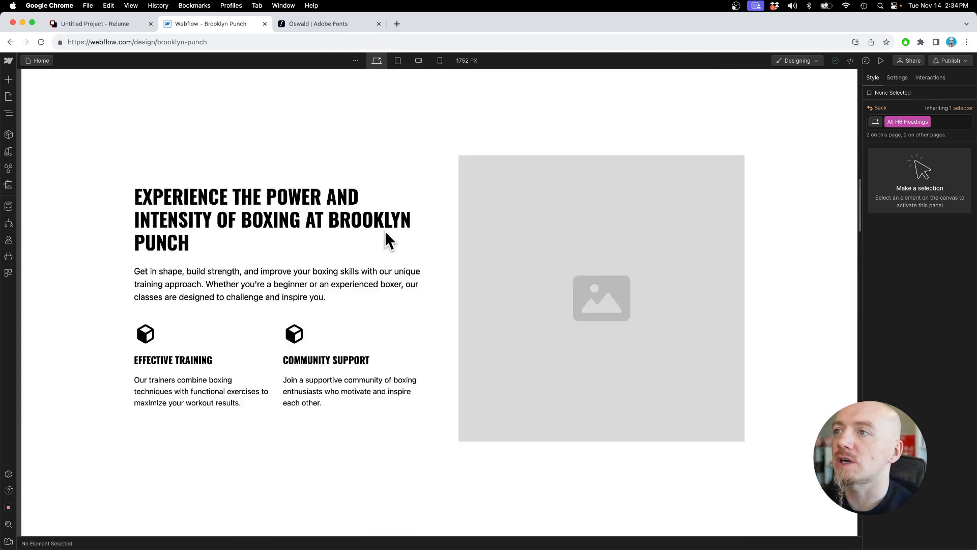
scroll(385, 231, up, 15)
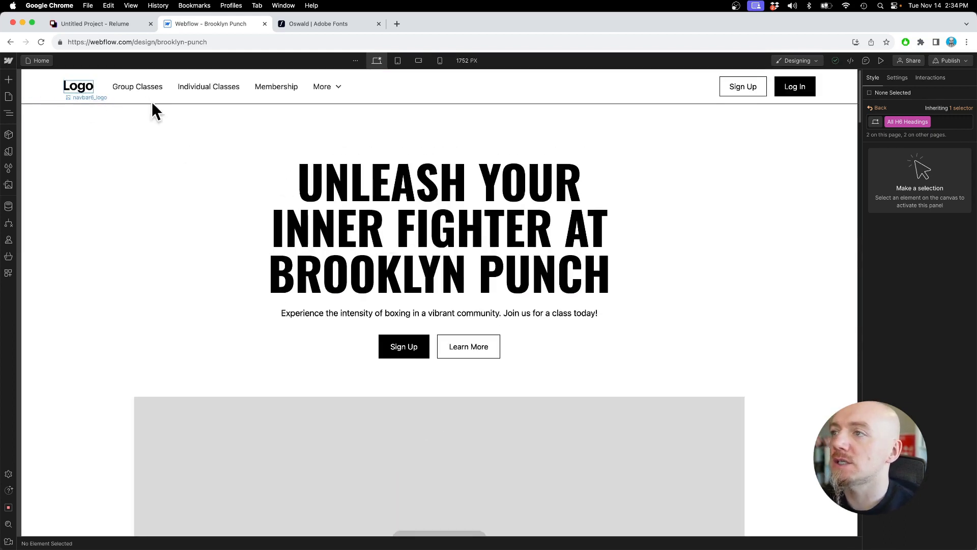
click(340, 222)
scroll(252, 325, down, 15)
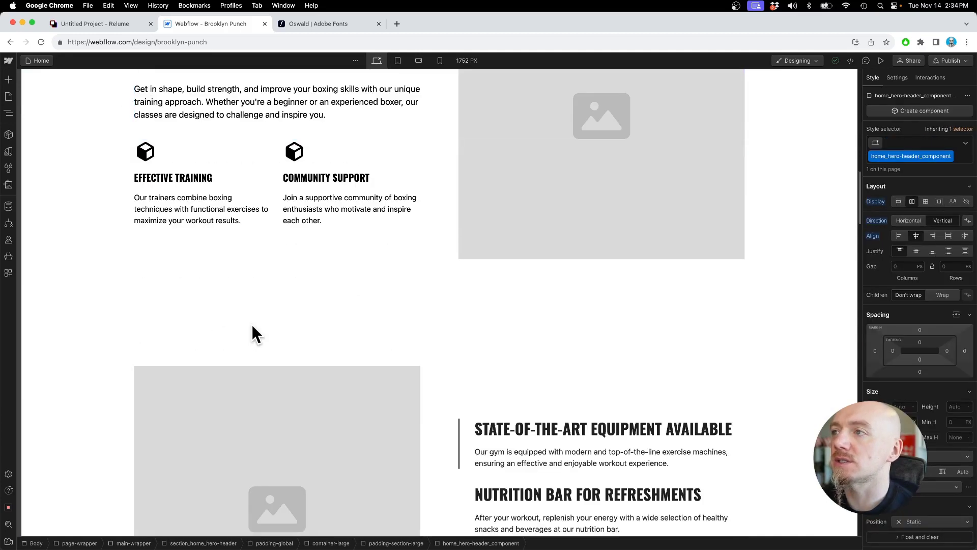
scroll(252, 325, up, 4)
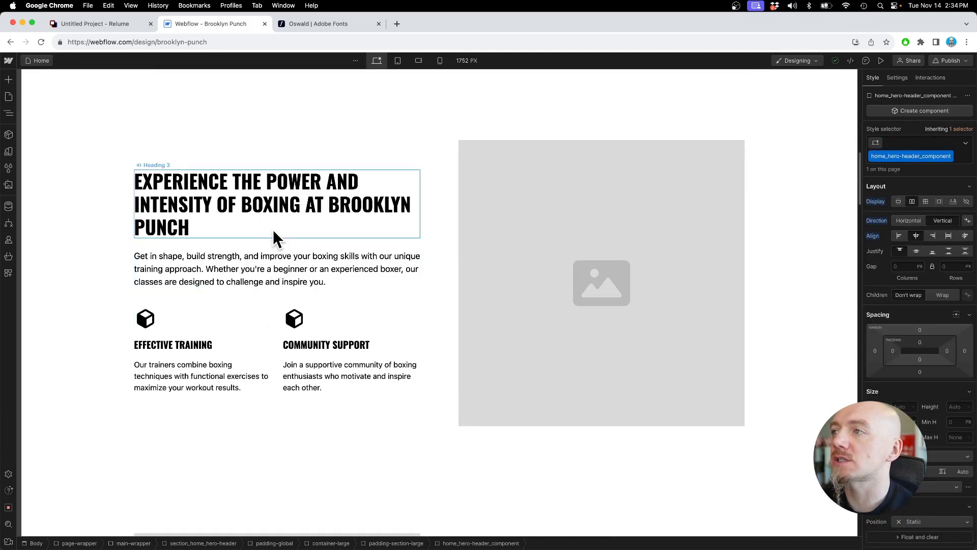
scroll(273, 229, up, 10)
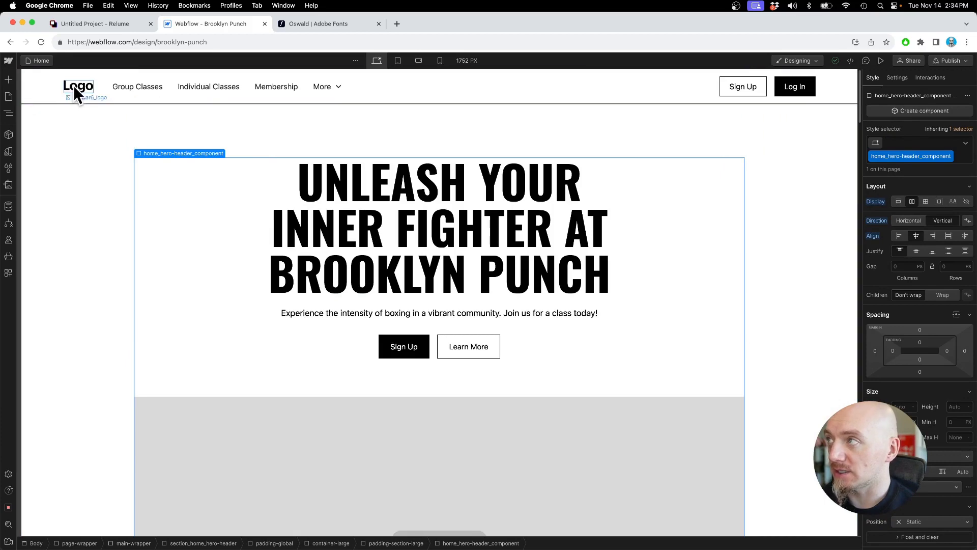
click(74, 87)
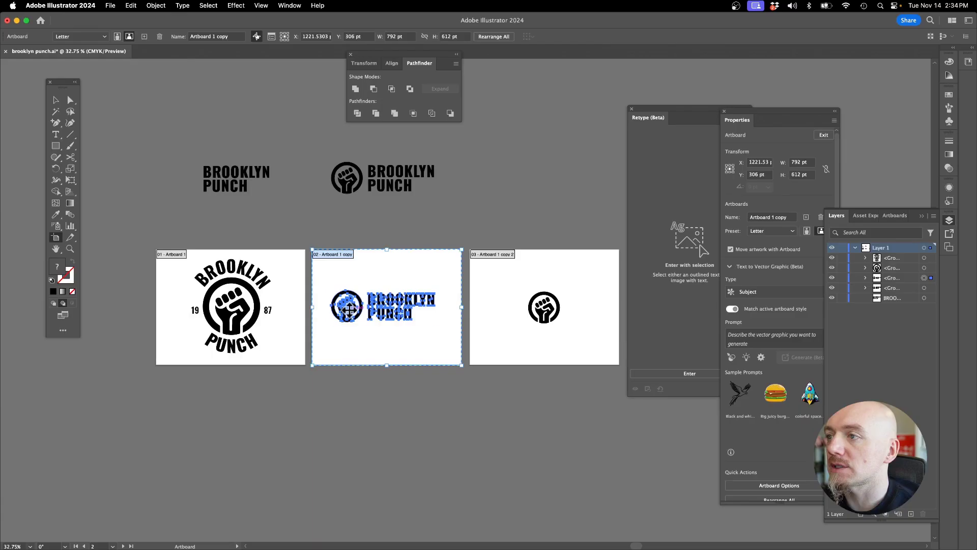
Step: In Illustrator, fit the artboard to the logo and export it as an SVG
click(349, 308)
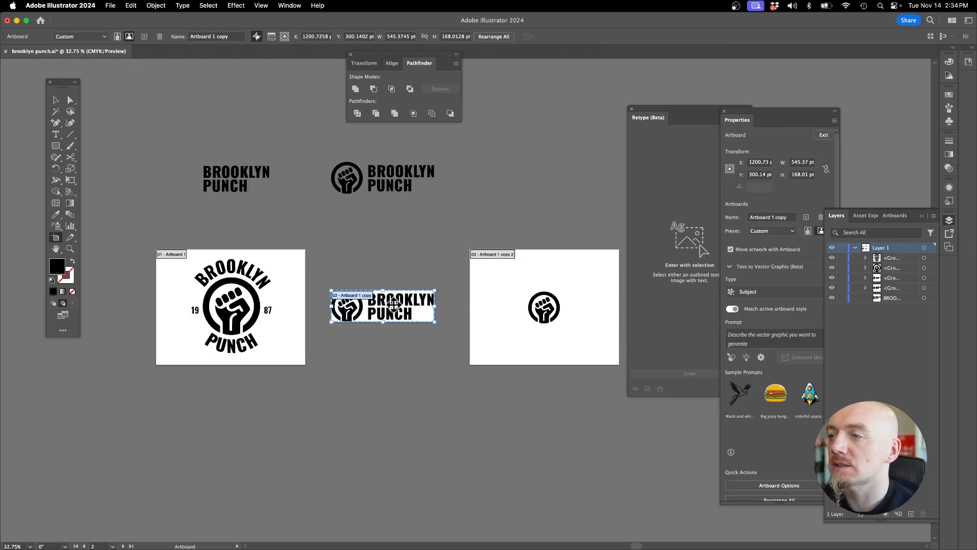
click(110, 5)
mouse_move(146, 220)
click(264, 231)
click(534, 362)
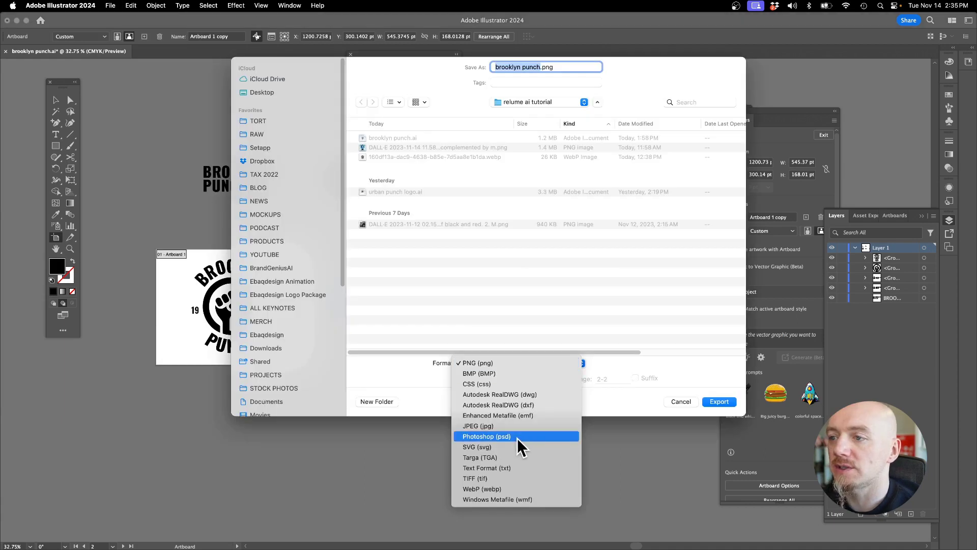
click(512, 447)
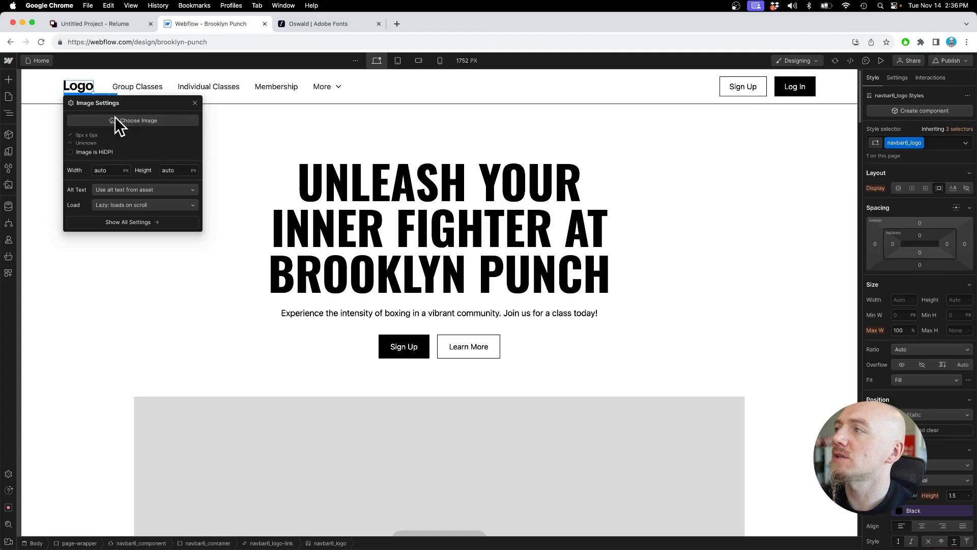
Step: Swap the navbar logo for brooklyn punch.svg from Assets and set its width to 160 px
click(114, 116)
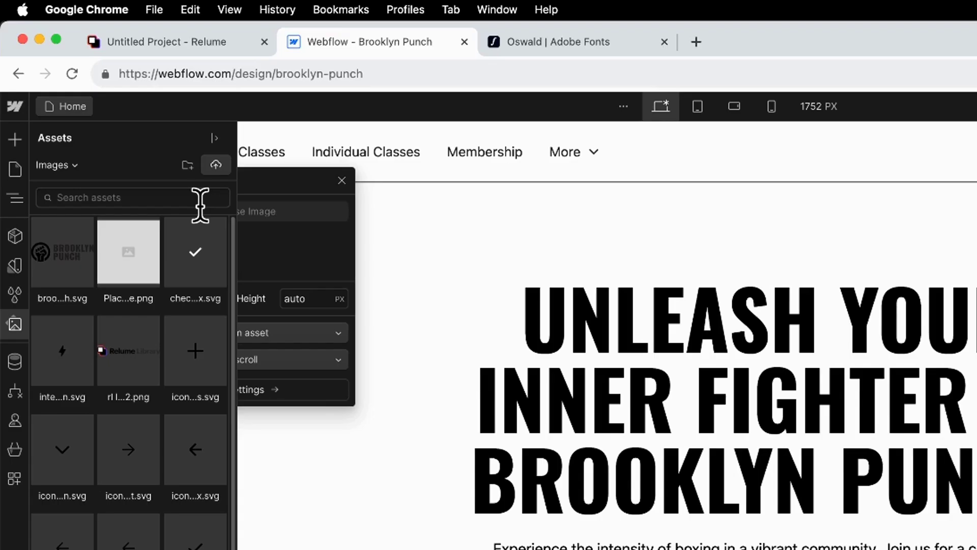
click(70, 261)
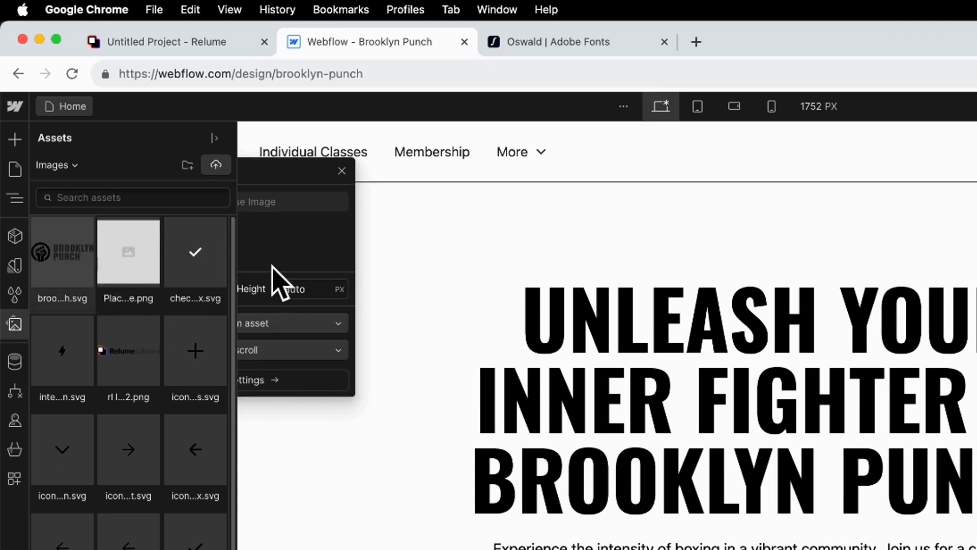
click(195, 299)
text(120)
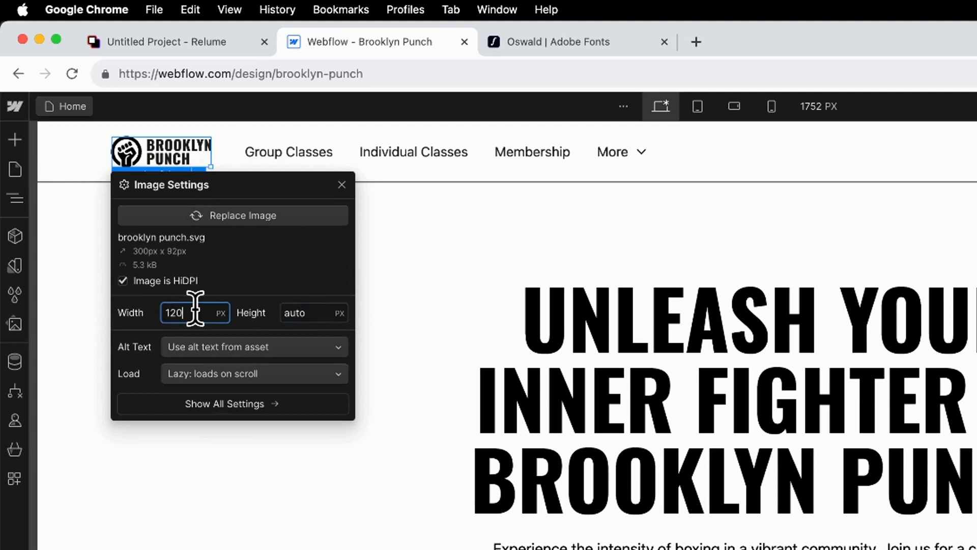
text(60)
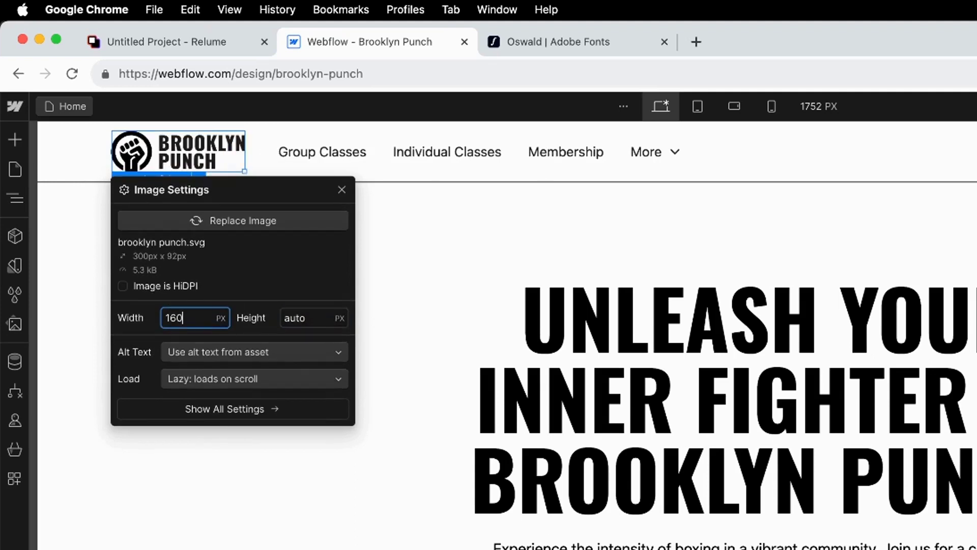
click(439, 242)
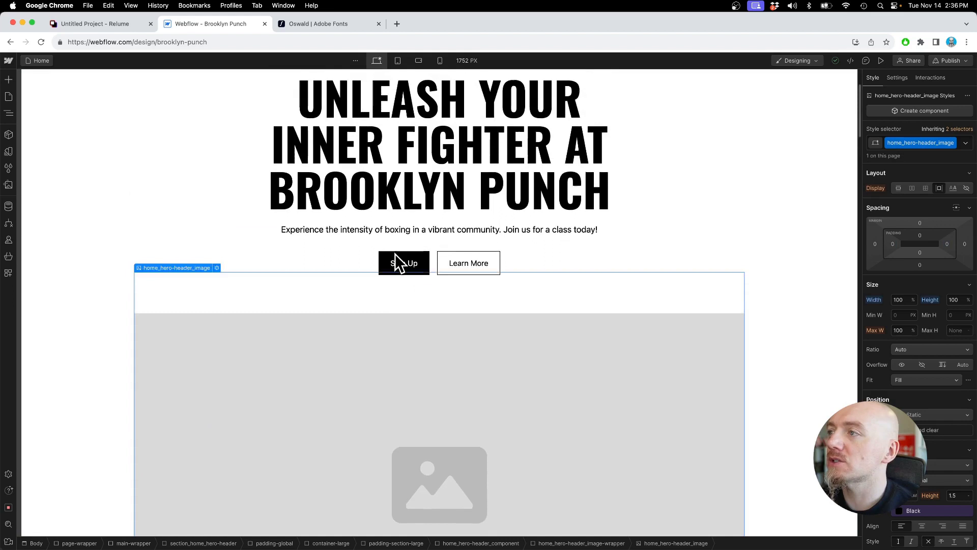
scroll(690, 453, up, 3)
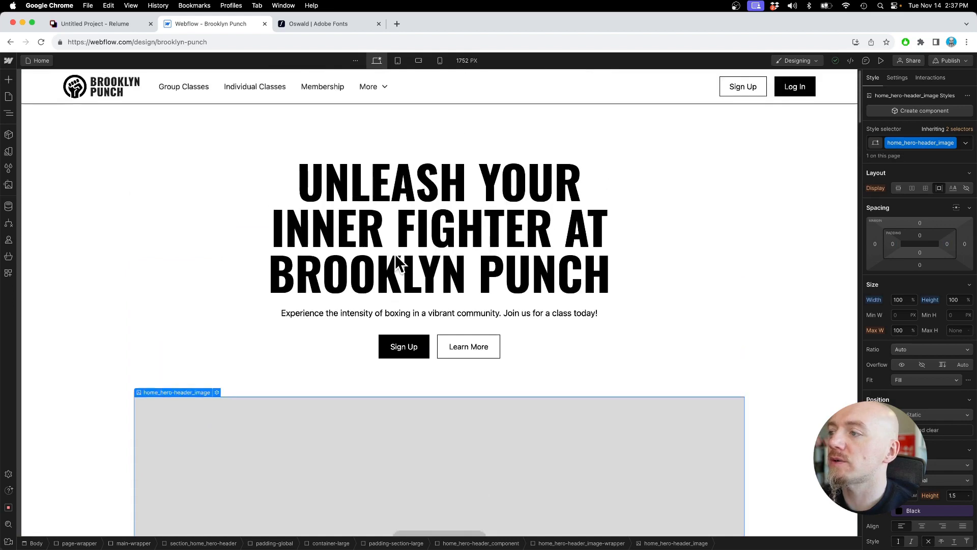
scroll(398, 262, down, 3)
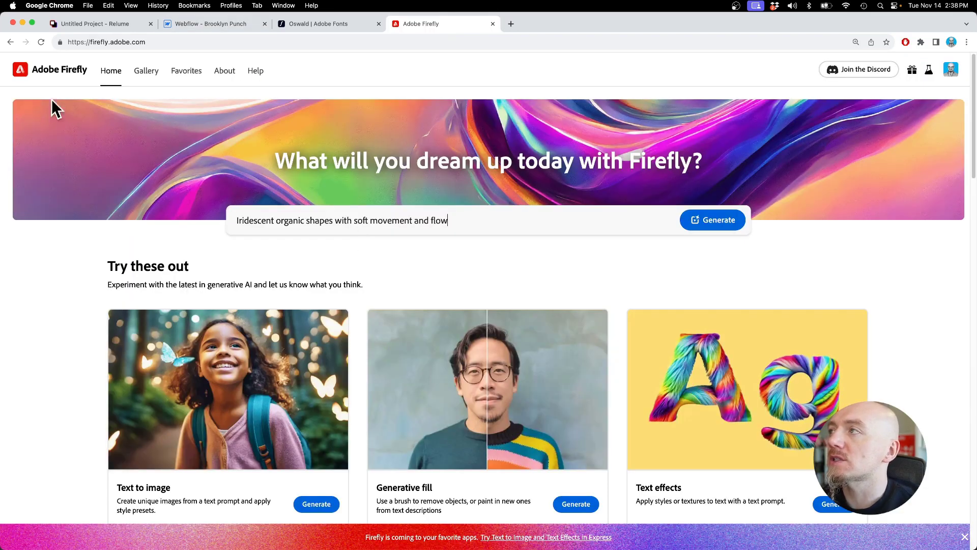
Step: Generate Art-style Firefly images of silhouetted boxers at a red sunset and open the bottom-left result
click(285, 220)
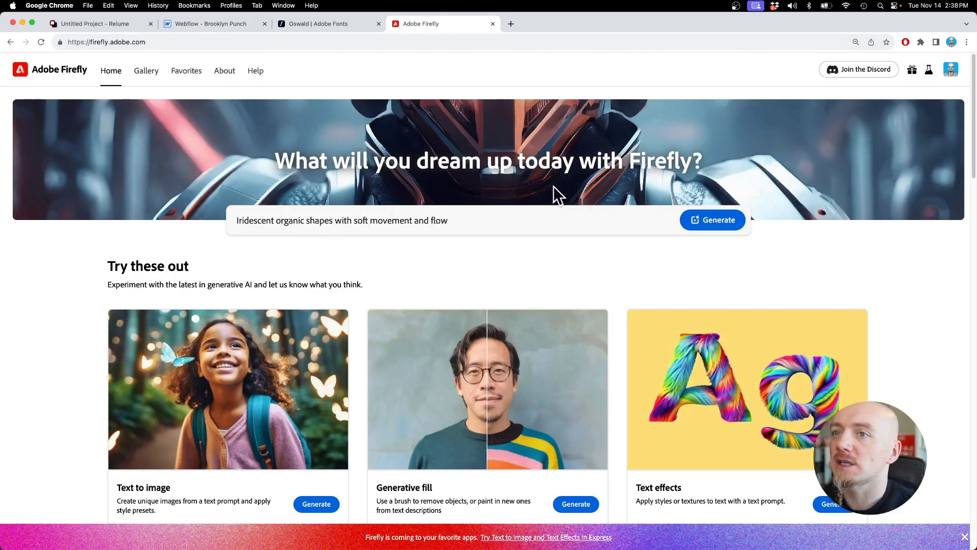
click(727, 222)
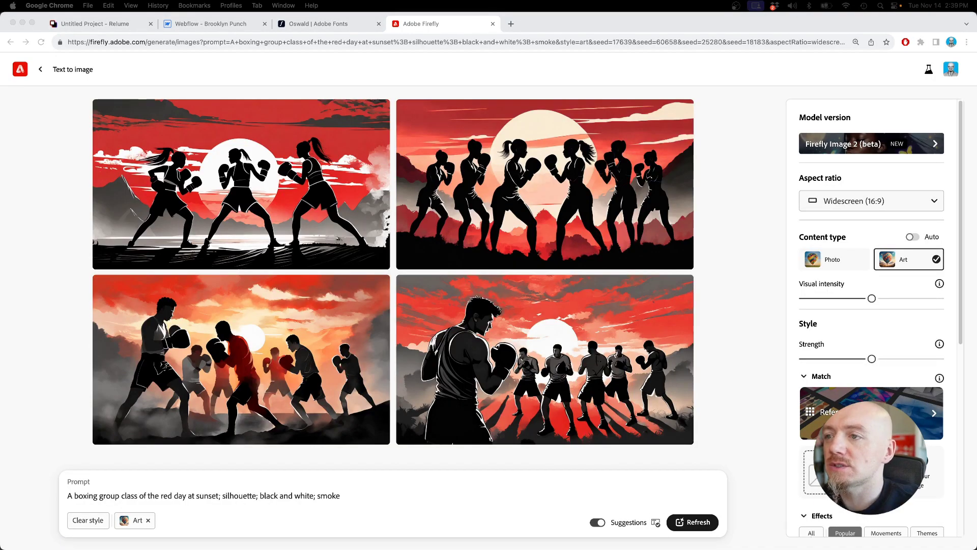
click(574, 377)
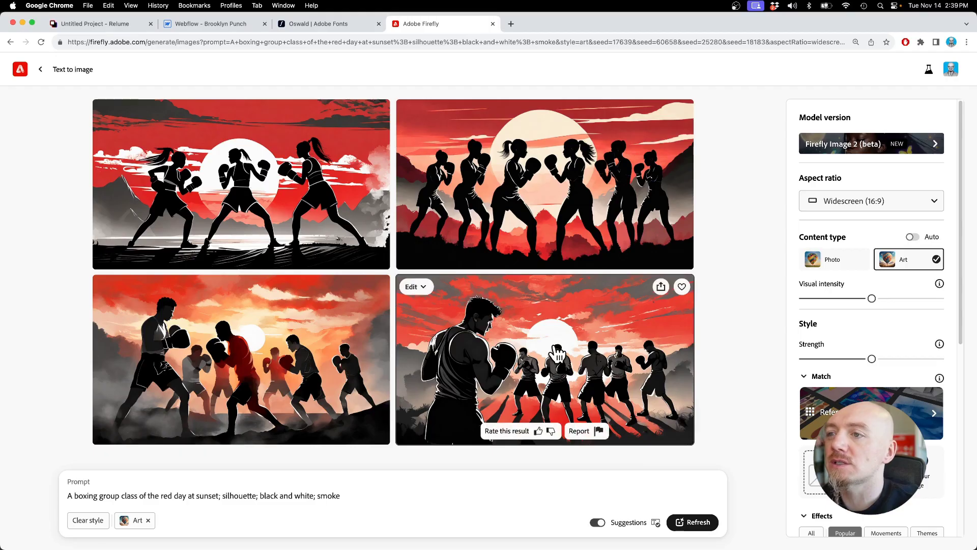
click(558, 351)
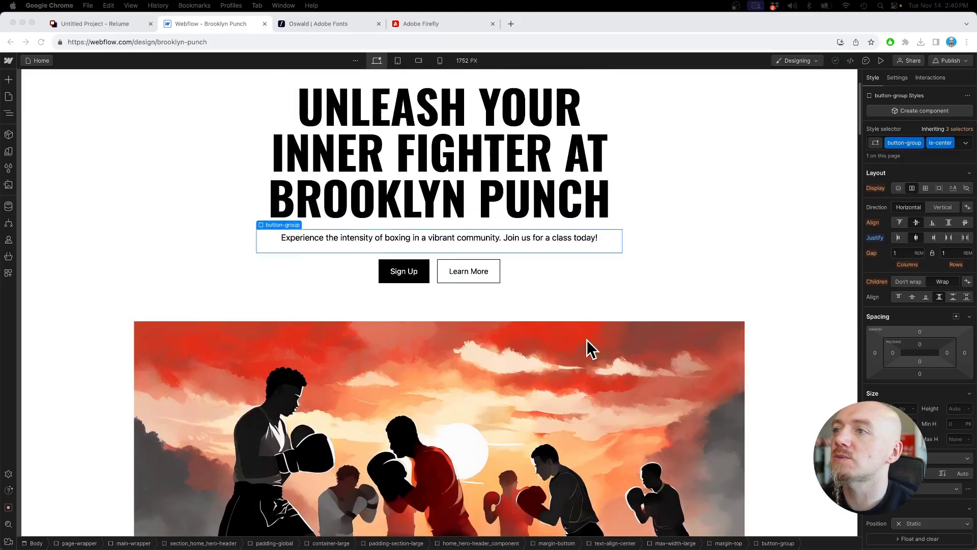
click(620, 274)
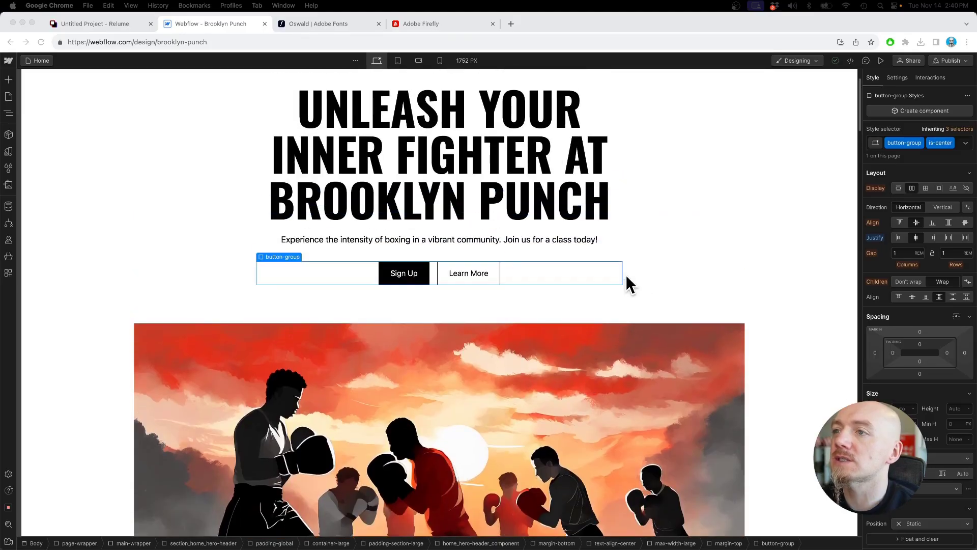
Step: Give the base black button style a 99 px border radius for pill-shaped corners
click(647, 210)
click(407, 275)
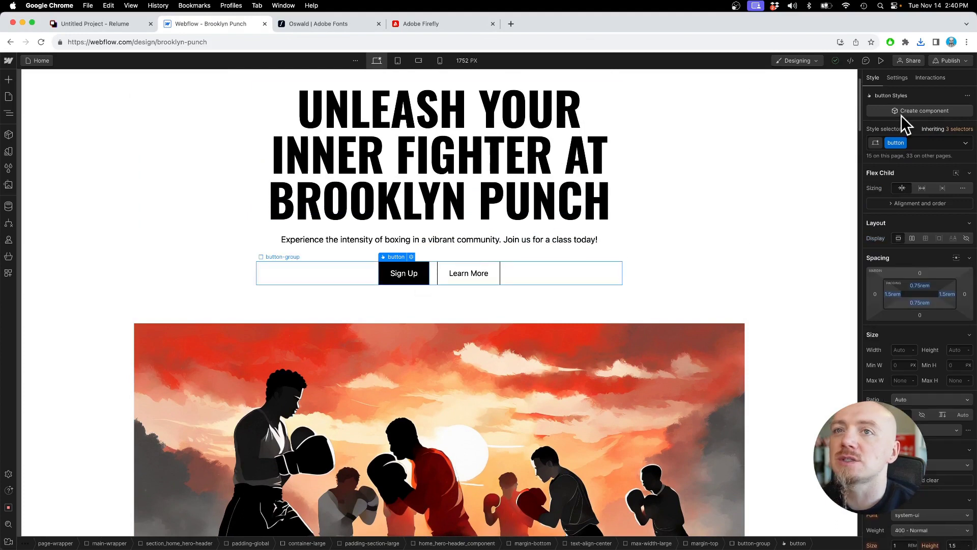
click(878, 142)
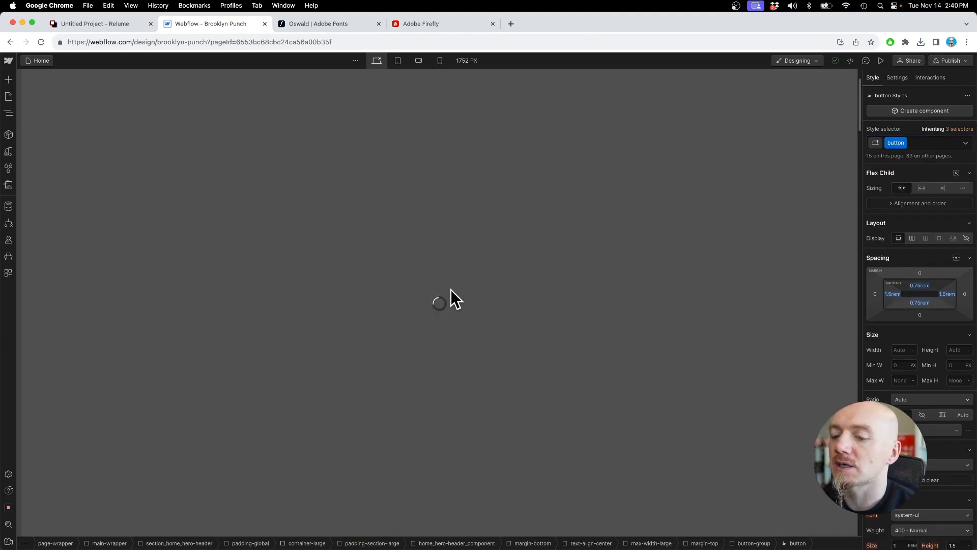
scroll(358, 307, down, 15)
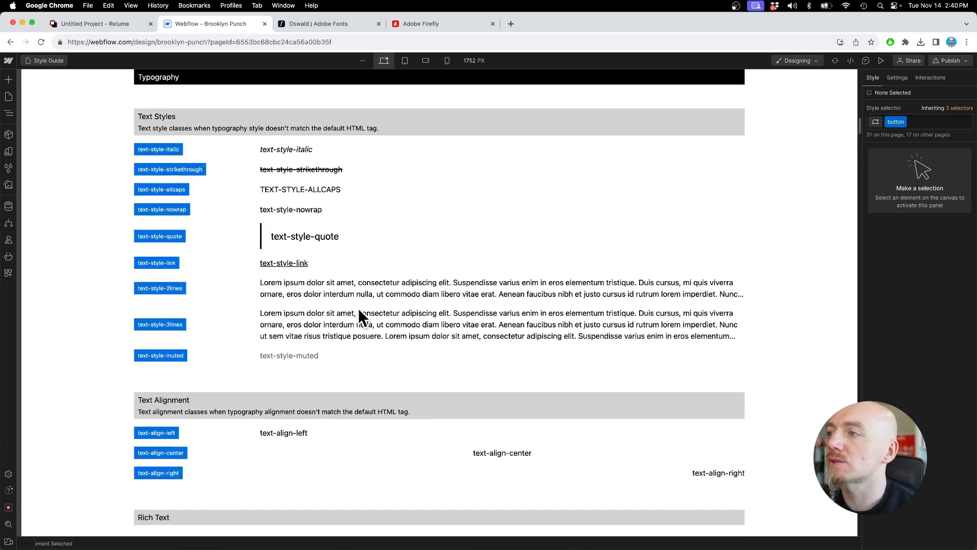
scroll(358, 307, down, 20)
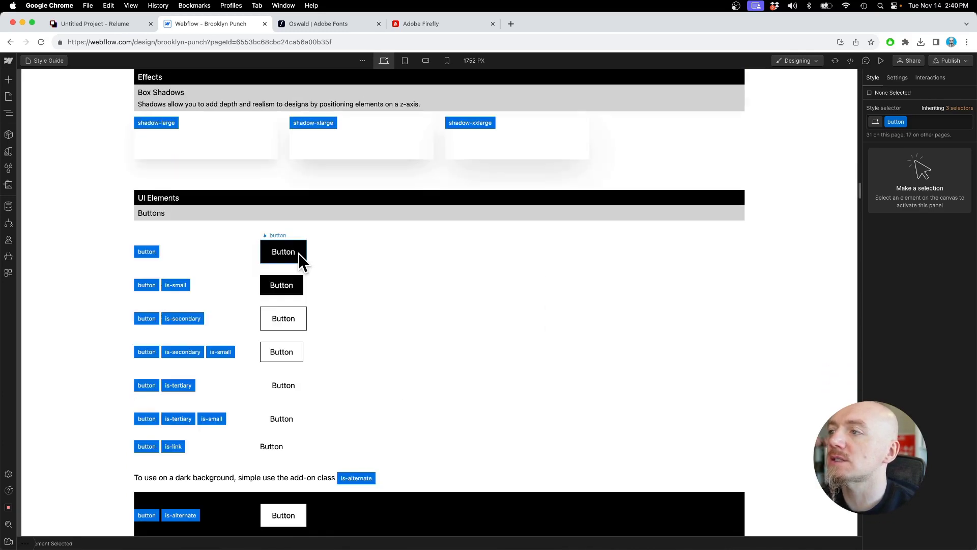
click(299, 252)
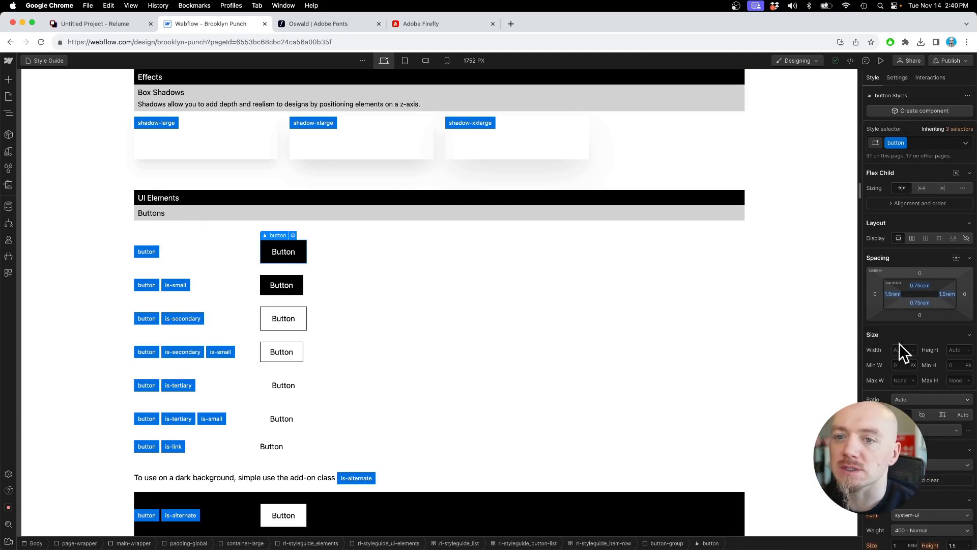
scroll(899, 344, down, 10)
drag(896, 428, 947, 428)
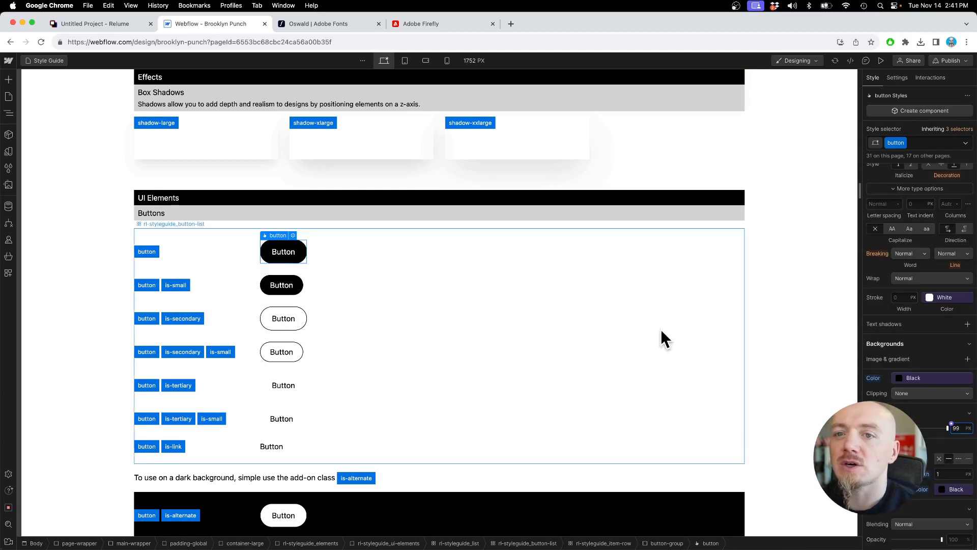
Step: Fill the Sign Up button with the Red swatch and set its border colour to red
click(897, 377)
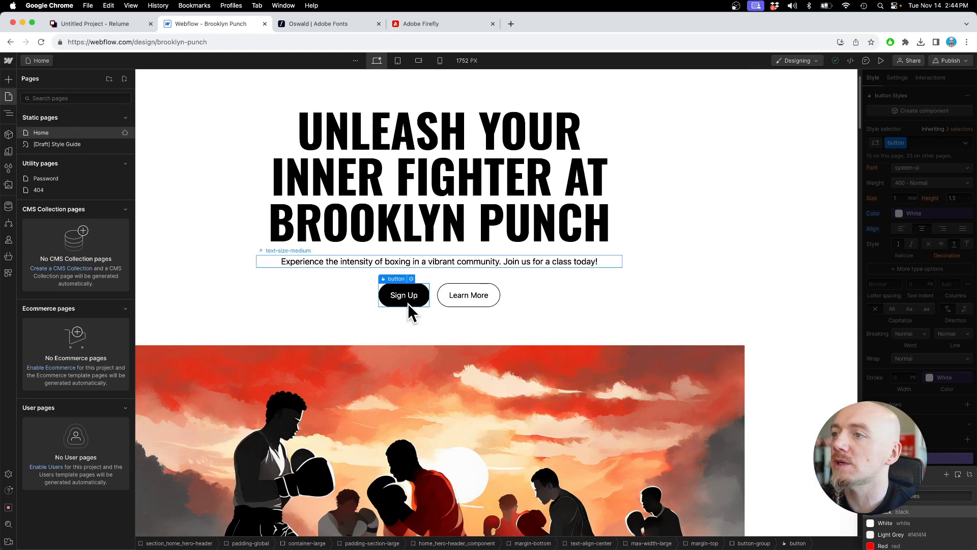
click(888, 544)
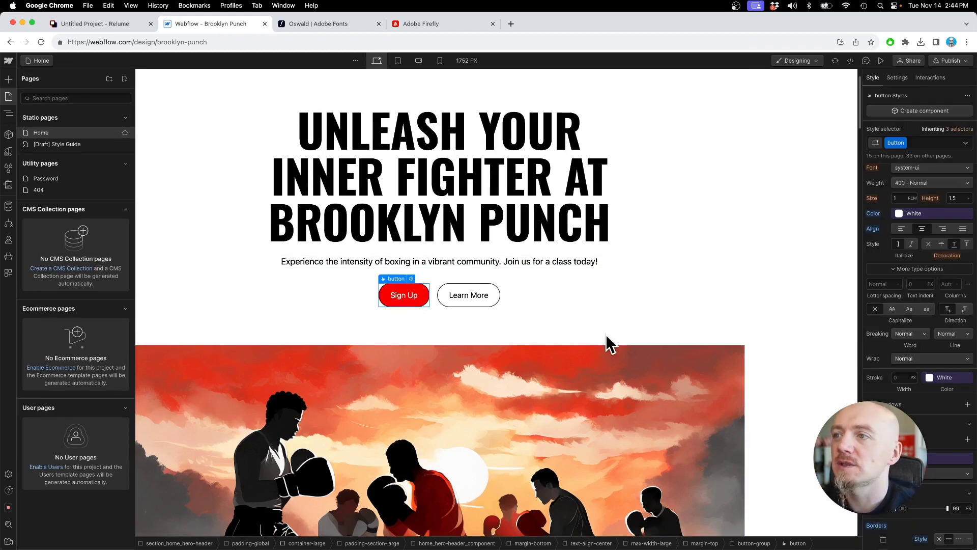
scroll(890, 458, down, 3)
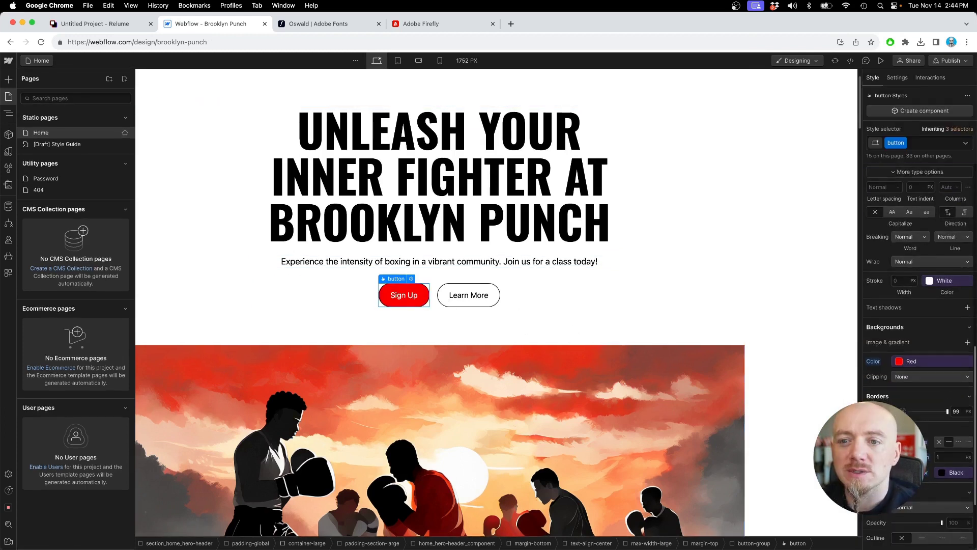
click(942, 472)
Step: Select the hero header section, then the page's global padding wrapper
click(689, 161)
scroll(667, 219, up, 2)
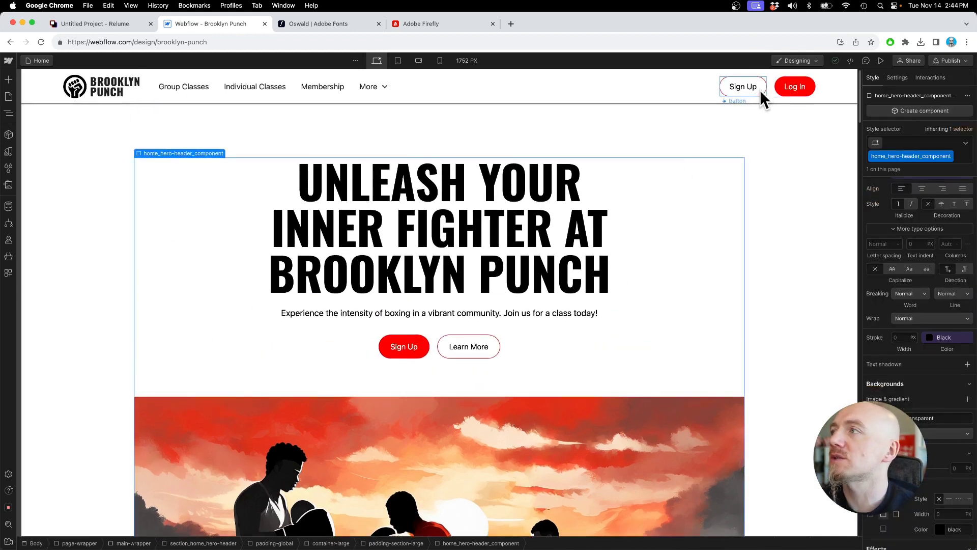
click(120, 135)
scroll(454, 341, down, 3)
scroll(454, 341, up, 1)
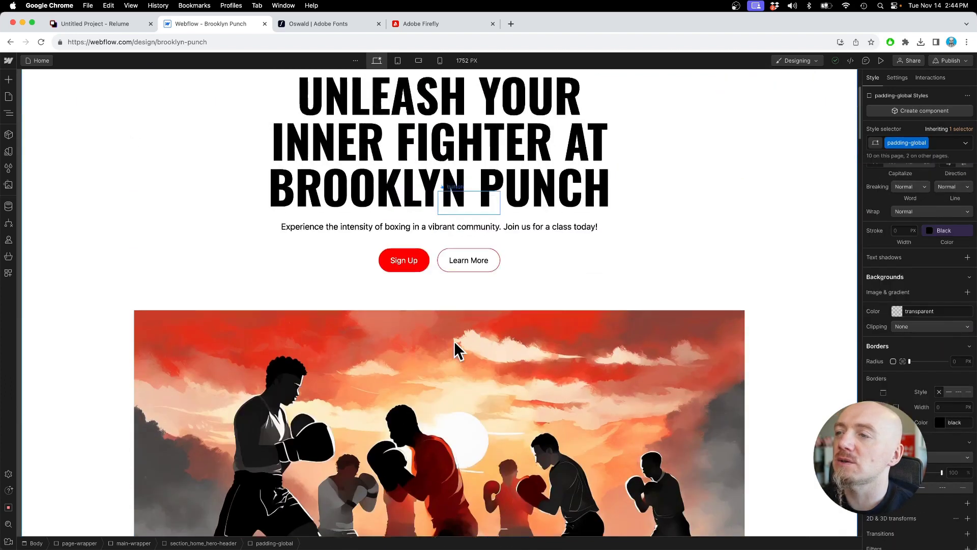
scroll(454, 341, up, 2)
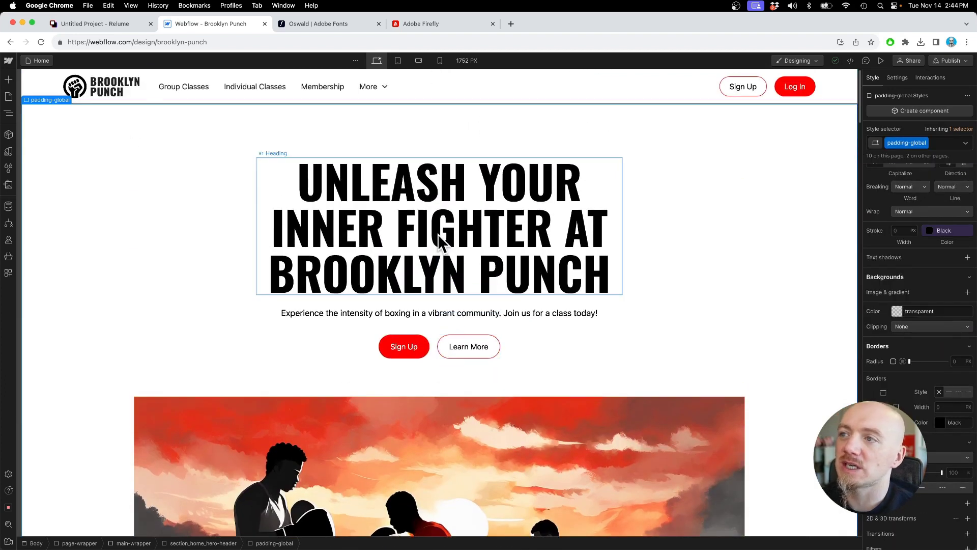
click(92, 25)
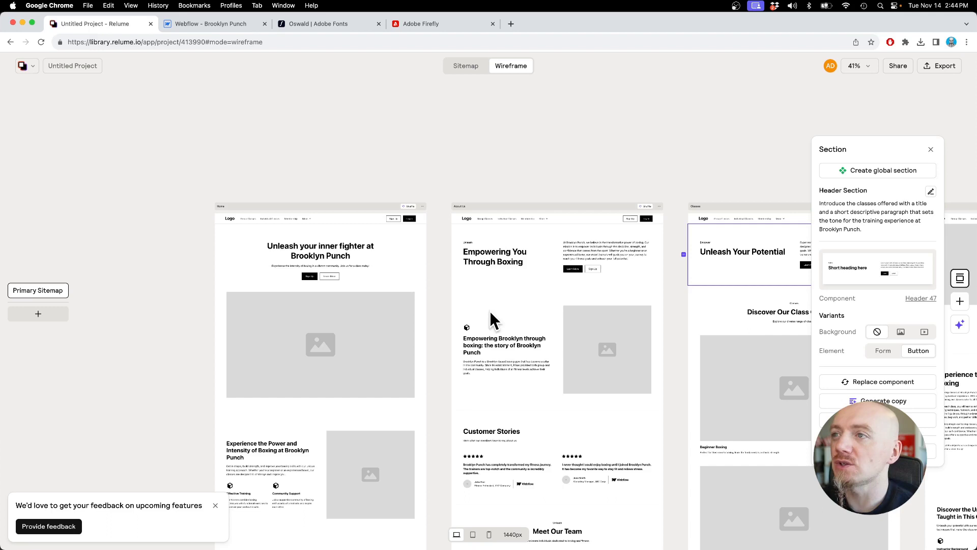
scroll(490, 310, down, 2)
scroll(490, 311, right, 1)
scroll(490, 310, down, 1)
scroll(490, 310, right, 1)
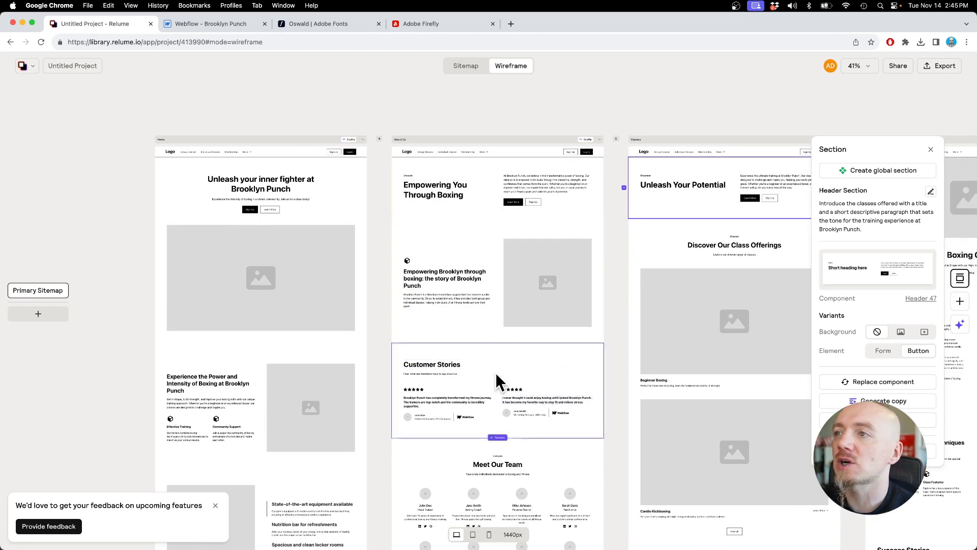
right_click(292, 147)
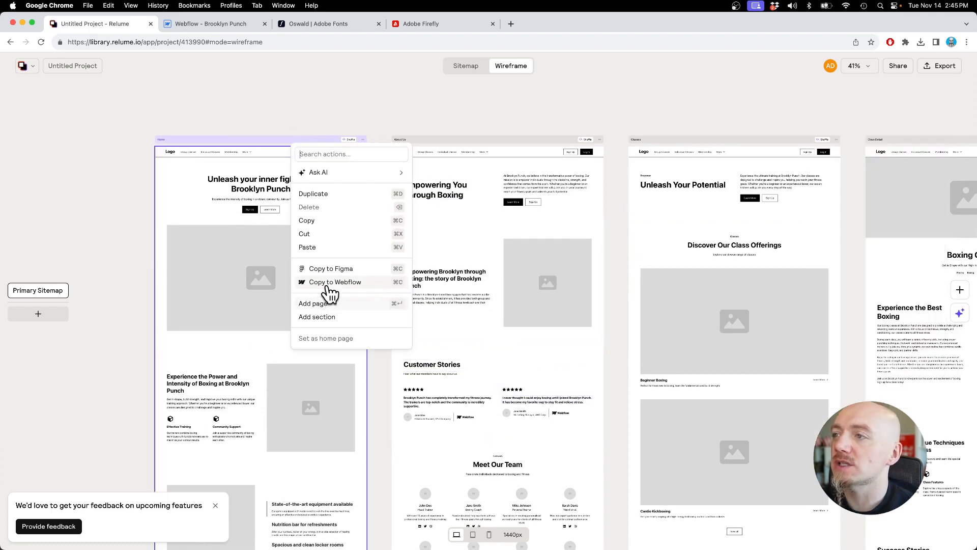
click(229, 26)
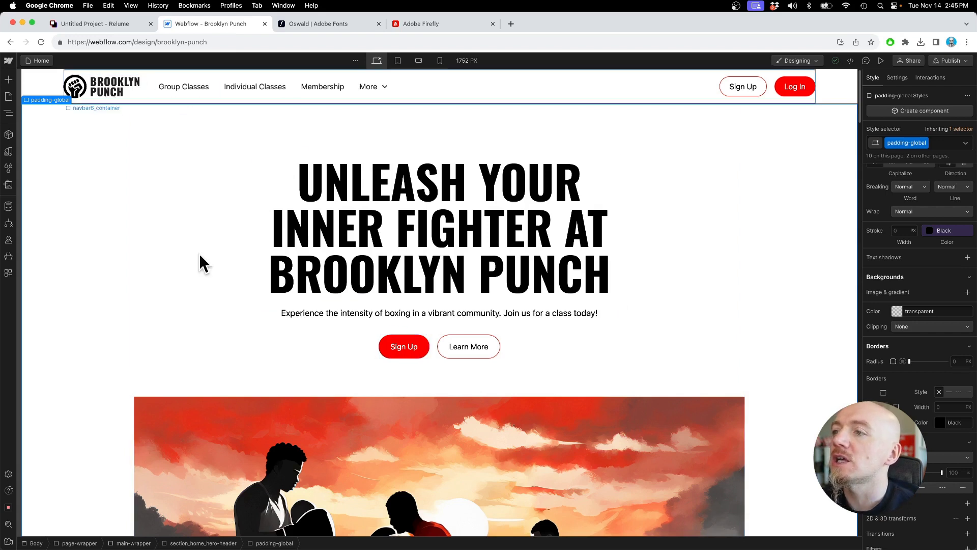
Step: Scroll down and back up through the Brooklyn Punch page
scroll(428, 307, down, 1)
scroll(429, 309, down, 5)
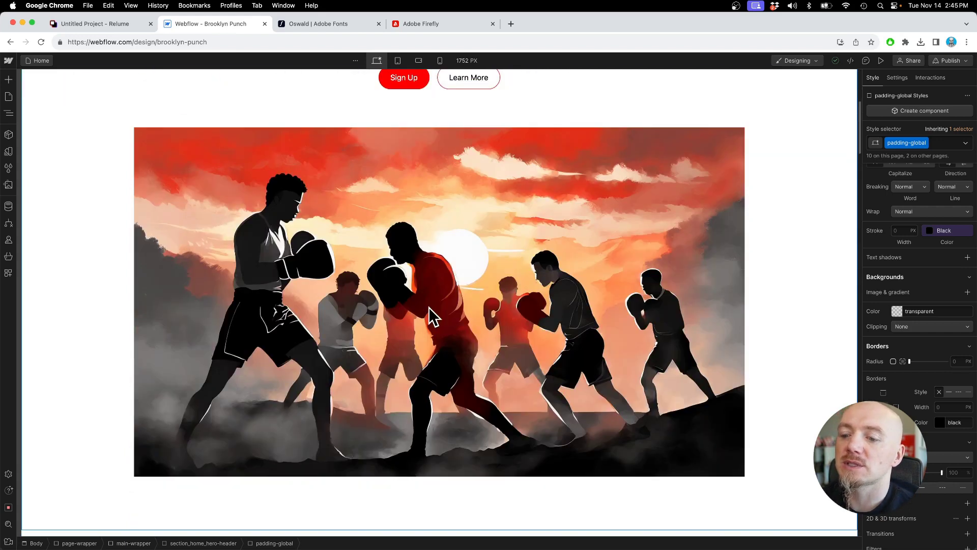
scroll(429, 308, up, 2)
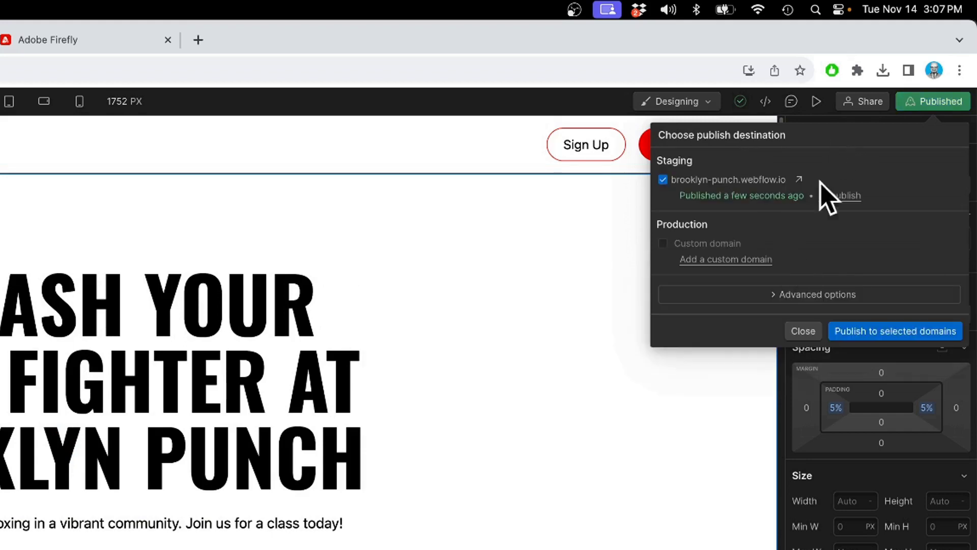
Step: Open the live brooklyn-punch.webflow.io site, scroll through it, and narrow the window to check mobile layout
click(799, 180)
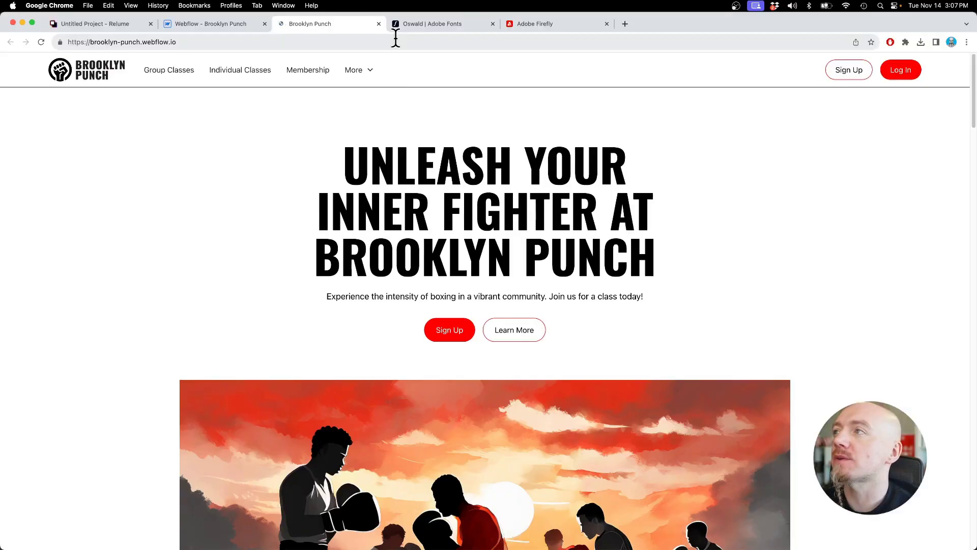
scroll(475, 312, down, 20)
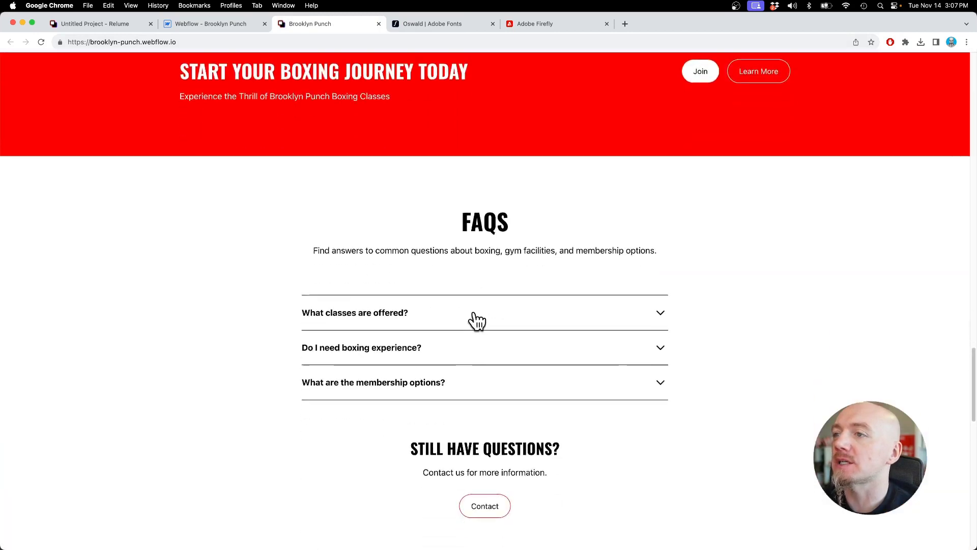
scroll(476, 313, up, 8)
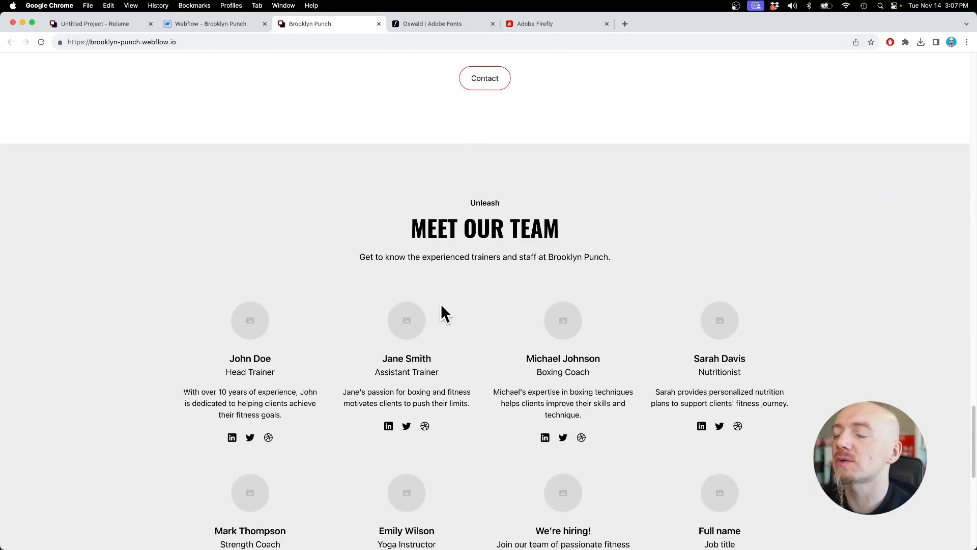
scroll(488, 313, down, 10)
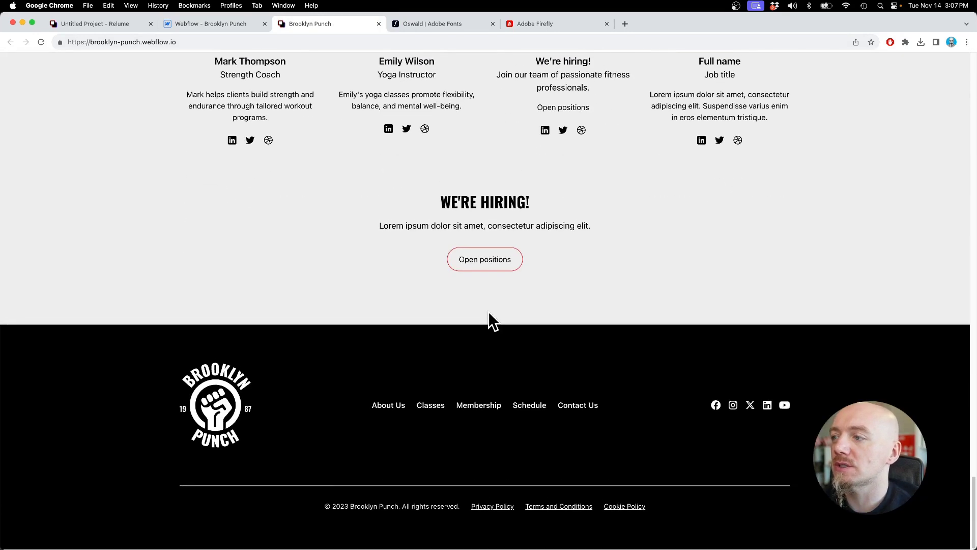
scroll(610, 334, up, 20)
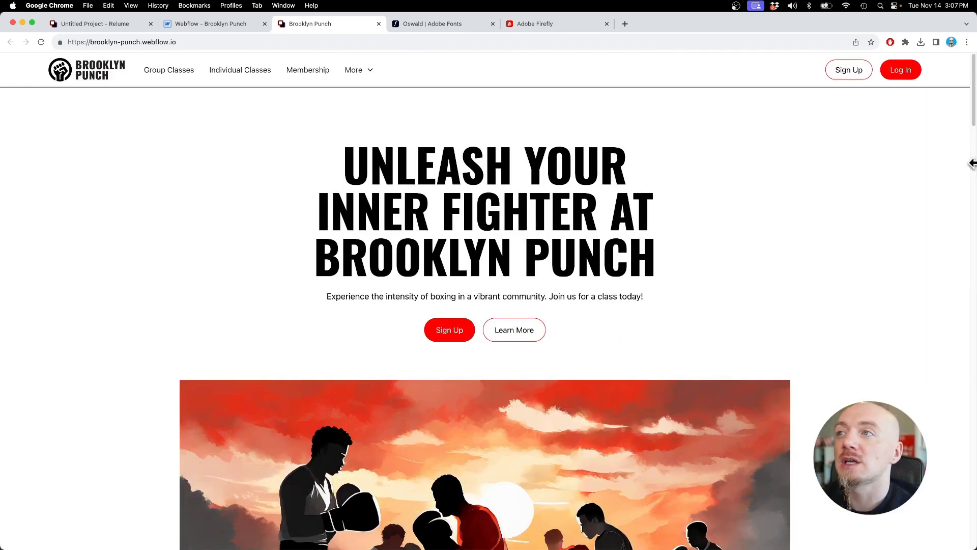
drag(972, 163, 245, 229)
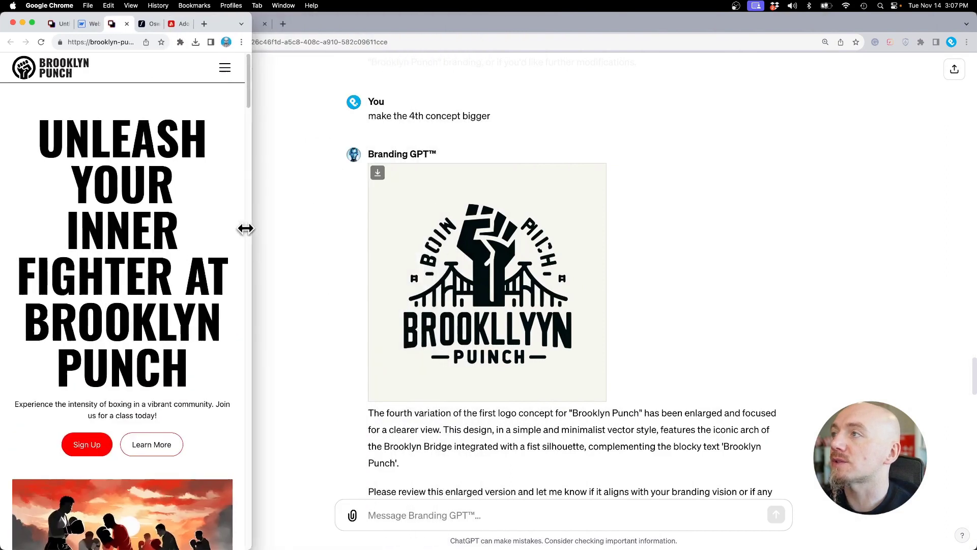
scroll(170, 229, down, 5)
drag(247, 376, 647, 396)
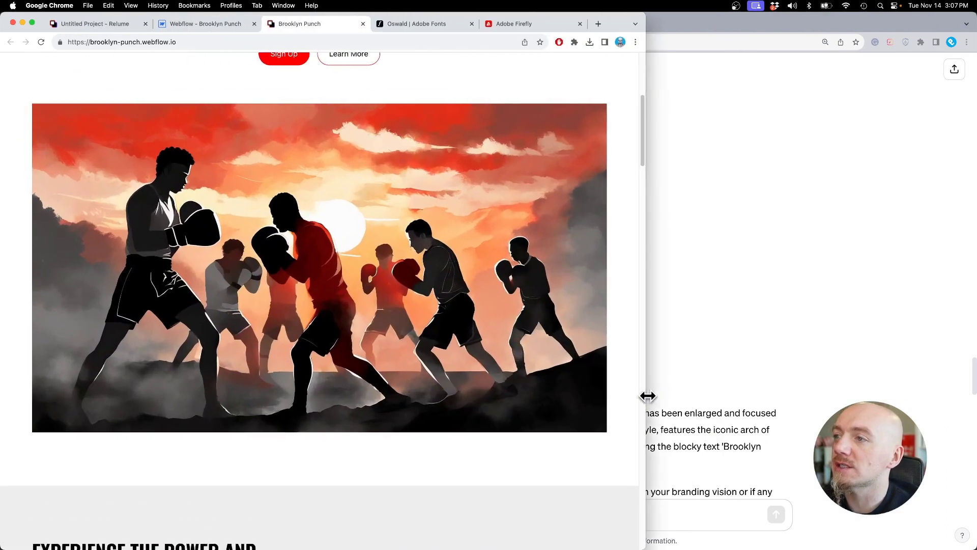
scroll(459, 425, down, 10)
scroll(459, 425, down, 10)
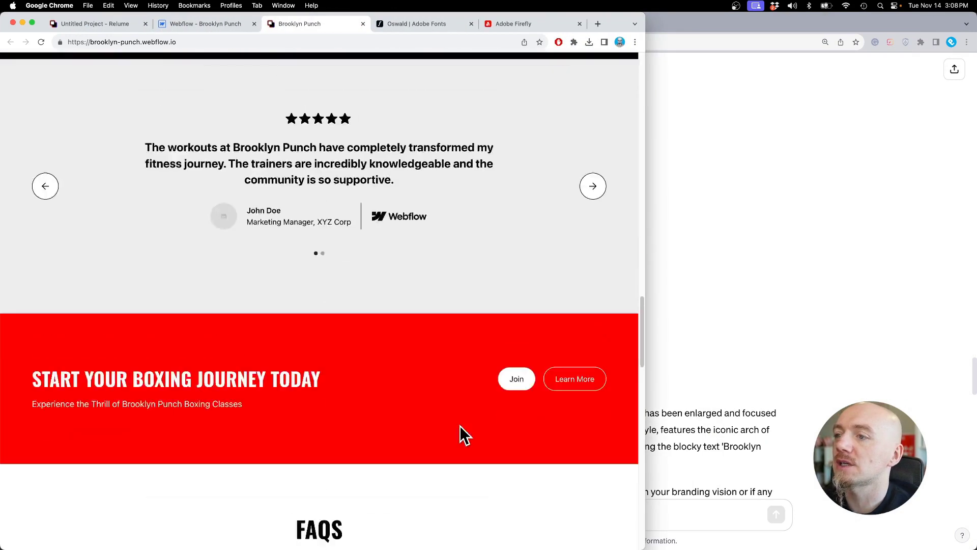
scroll(459, 426, down, 10)
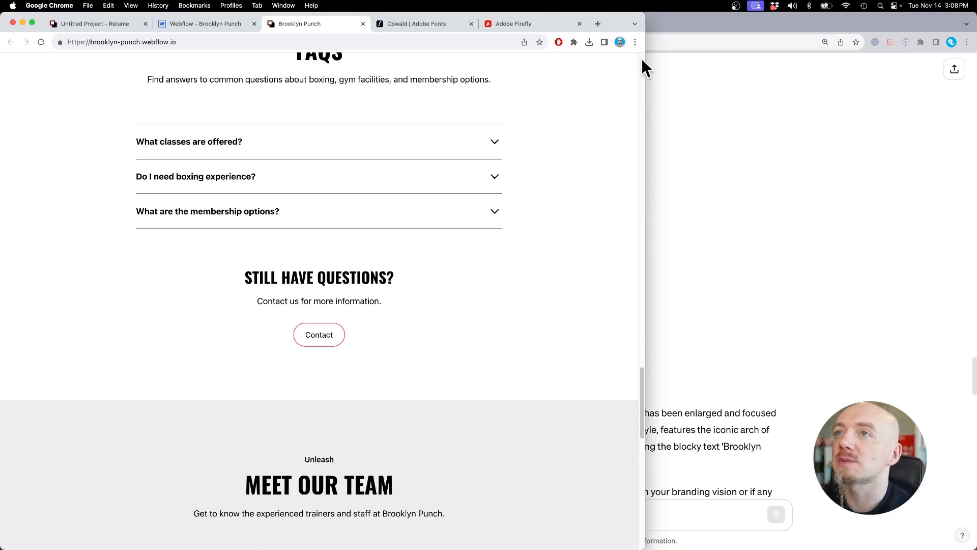
drag(646, 61, 974, 86)
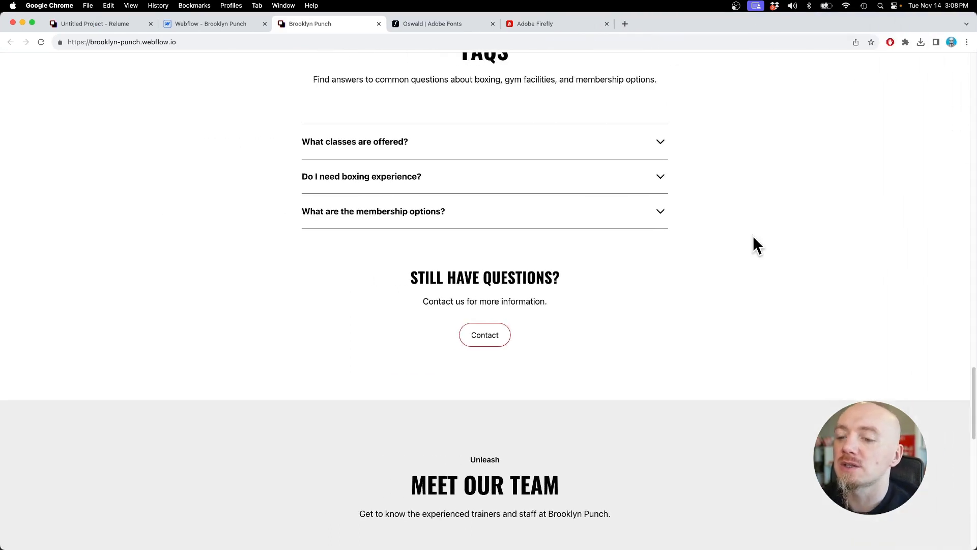
scroll(754, 238, up, 20)
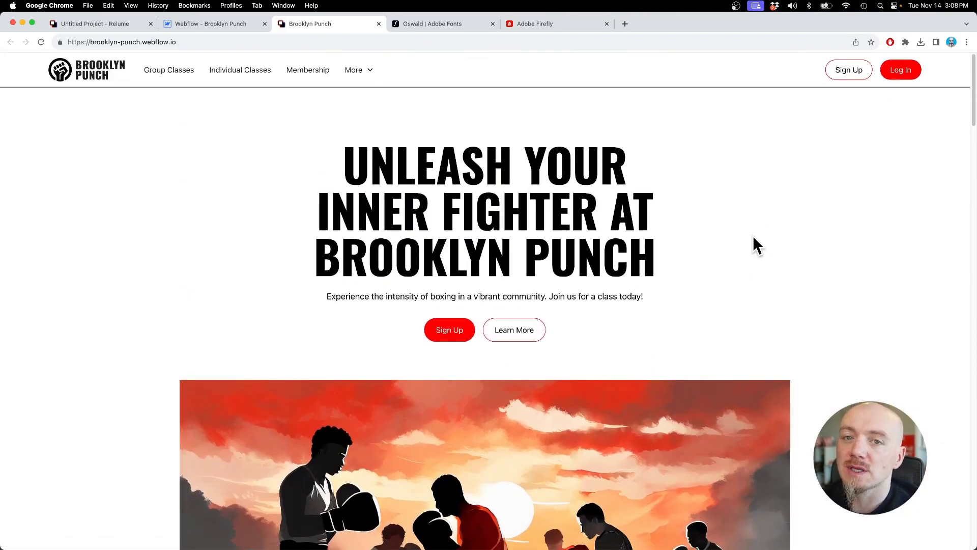